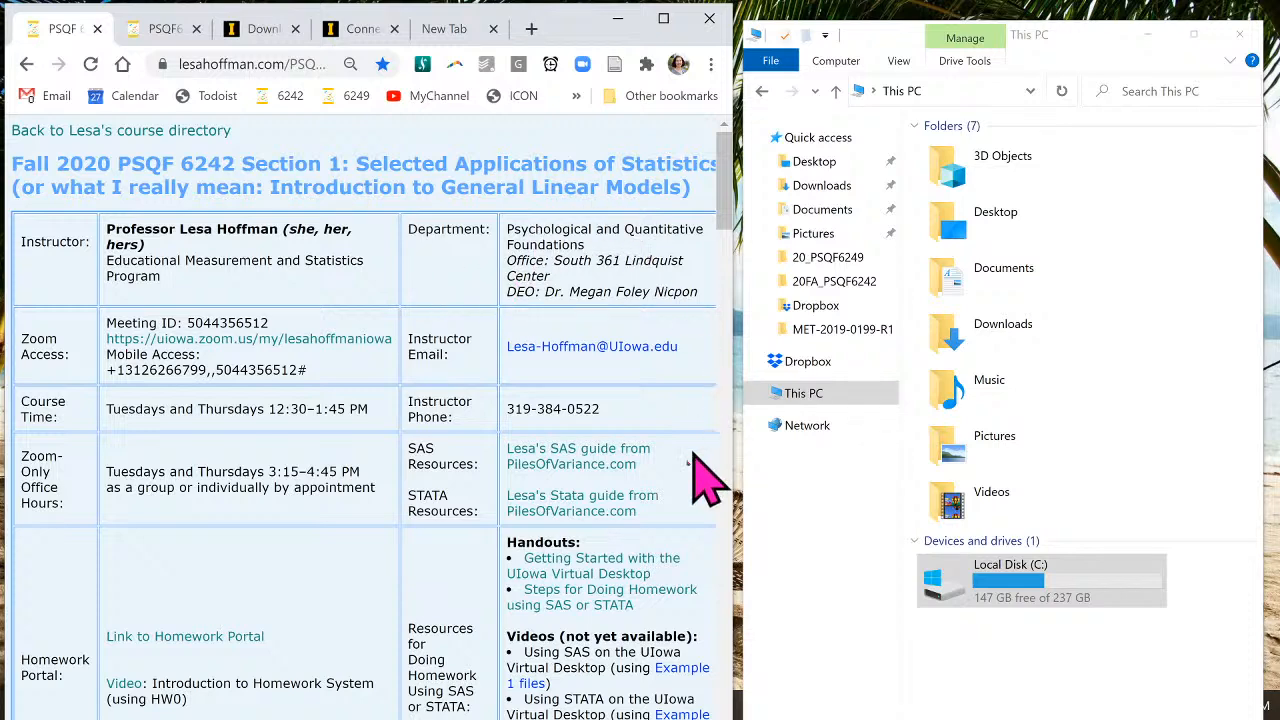
# - Open the Getting Started with the UIowa Virtual Desktop PDF and scroll through Steps 1a–3
pyautogui.scroll(-1, 666, 518)
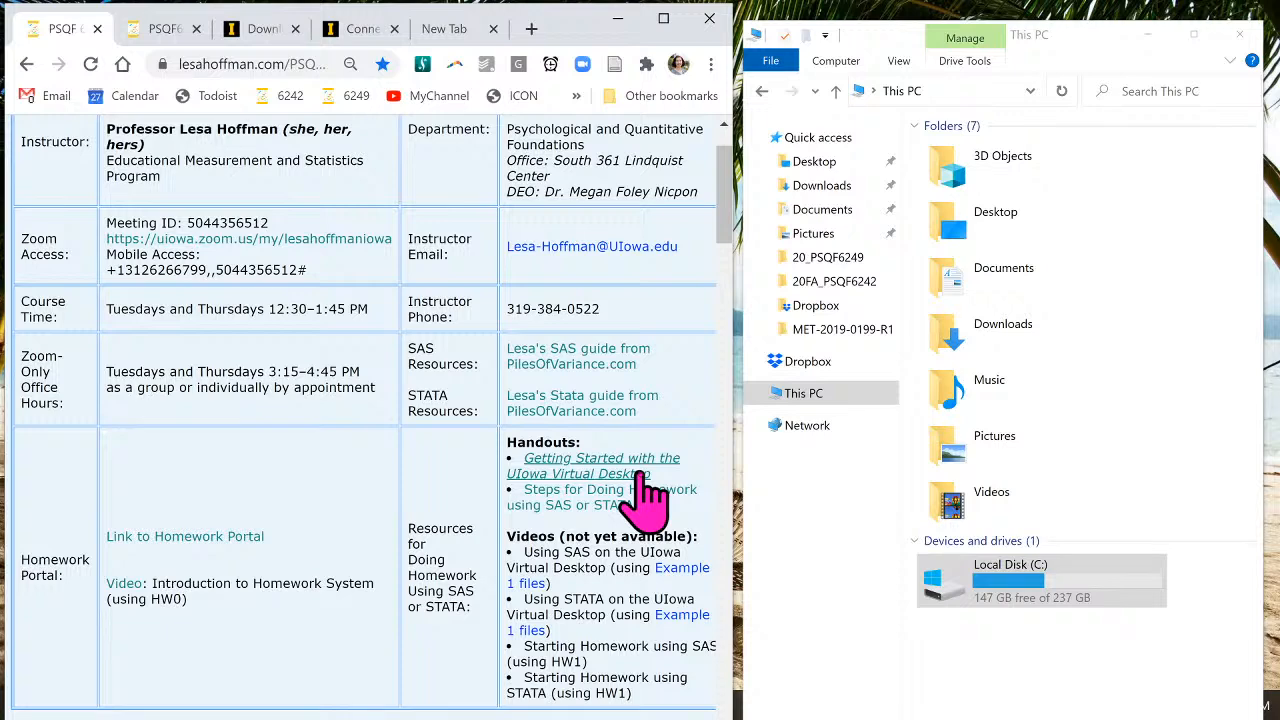
pyautogui.click(160, 30)
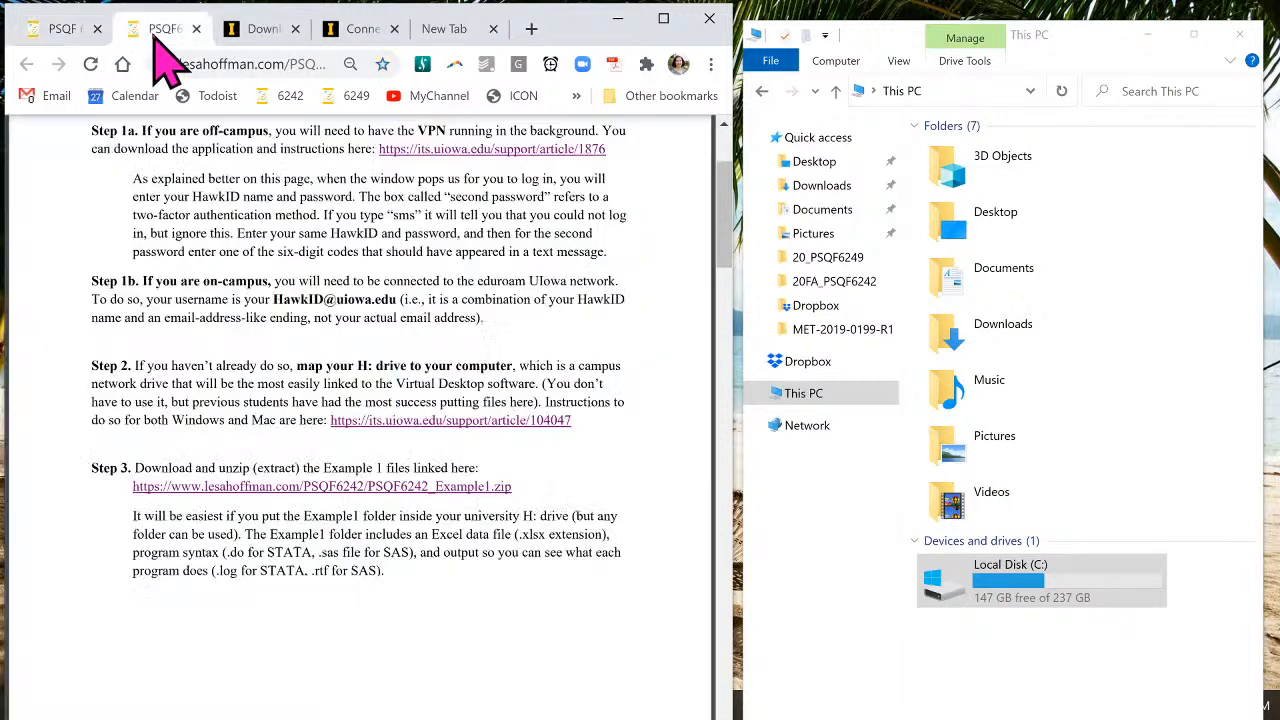
pyautogui.scroll(4, 423, 371)
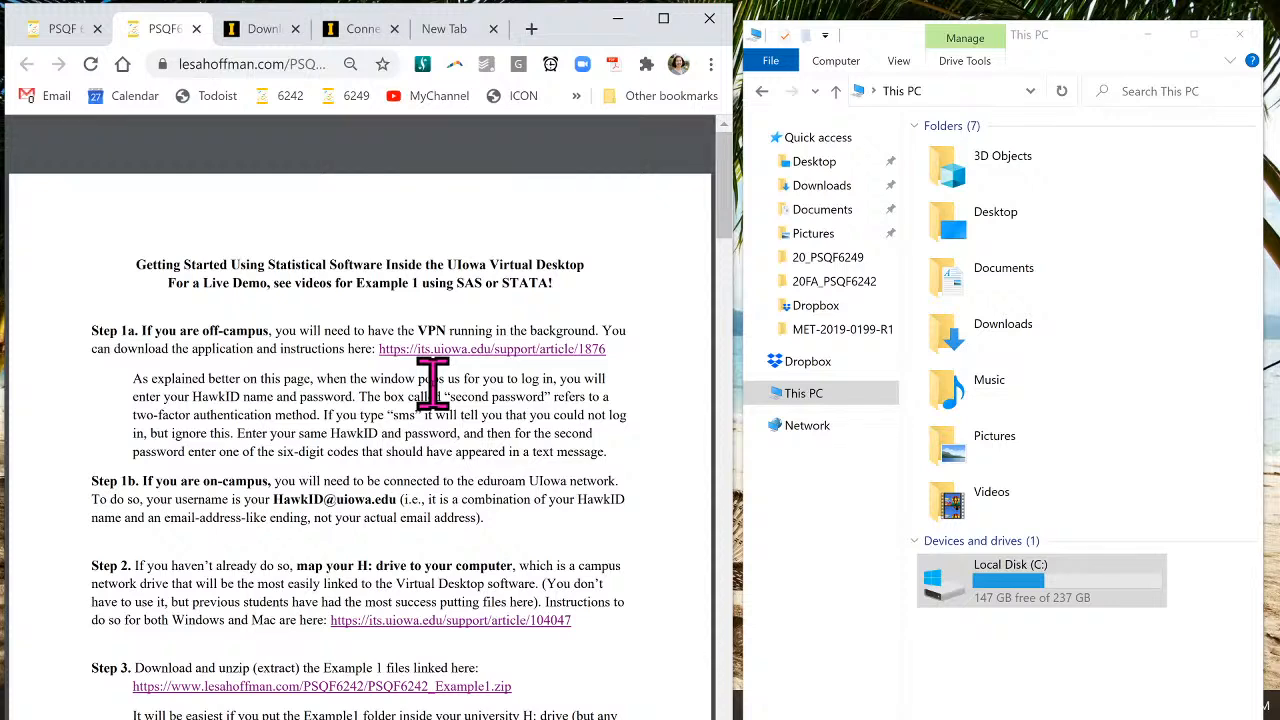
pyautogui.scroll(-1, 432, 380)
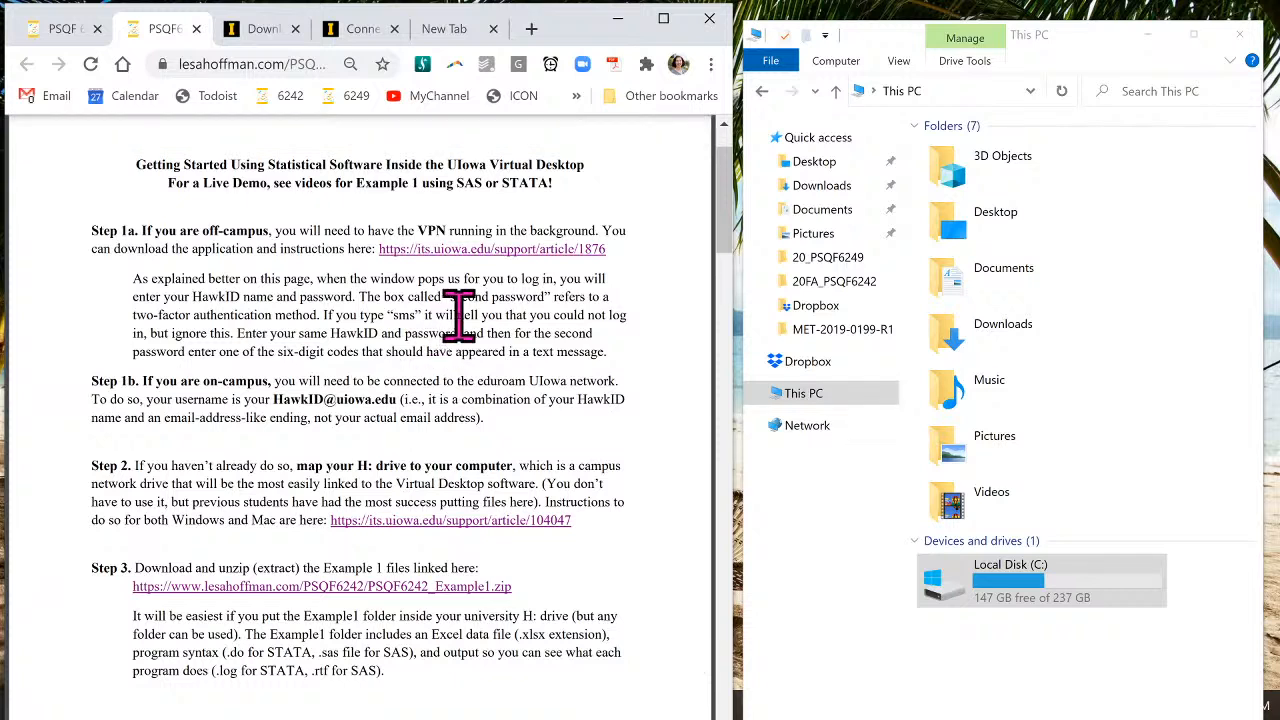
pyautogui.click(265, 29)
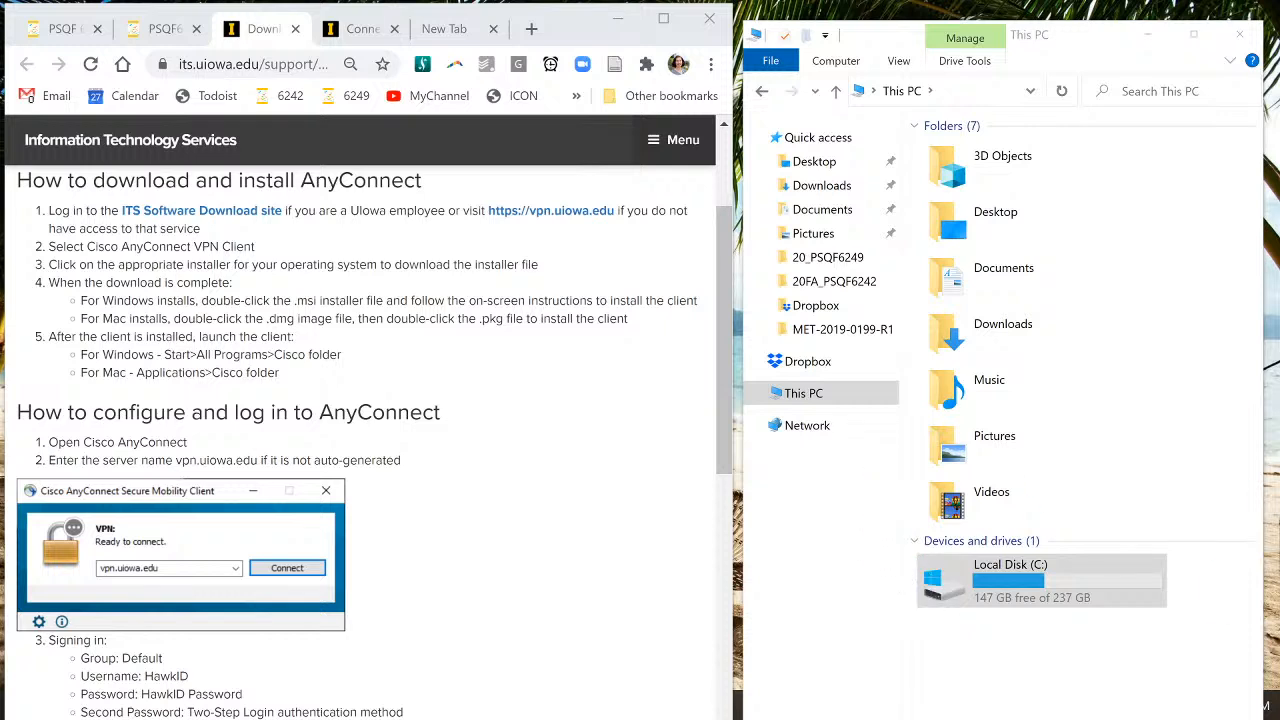
# - Move the Cisco AnyConnect client, set to vpn.uiowa.edu, to the upper middle of the screen
pyautogui.moveTo(1157, 523); pyautogui.dragTo(572, 239)
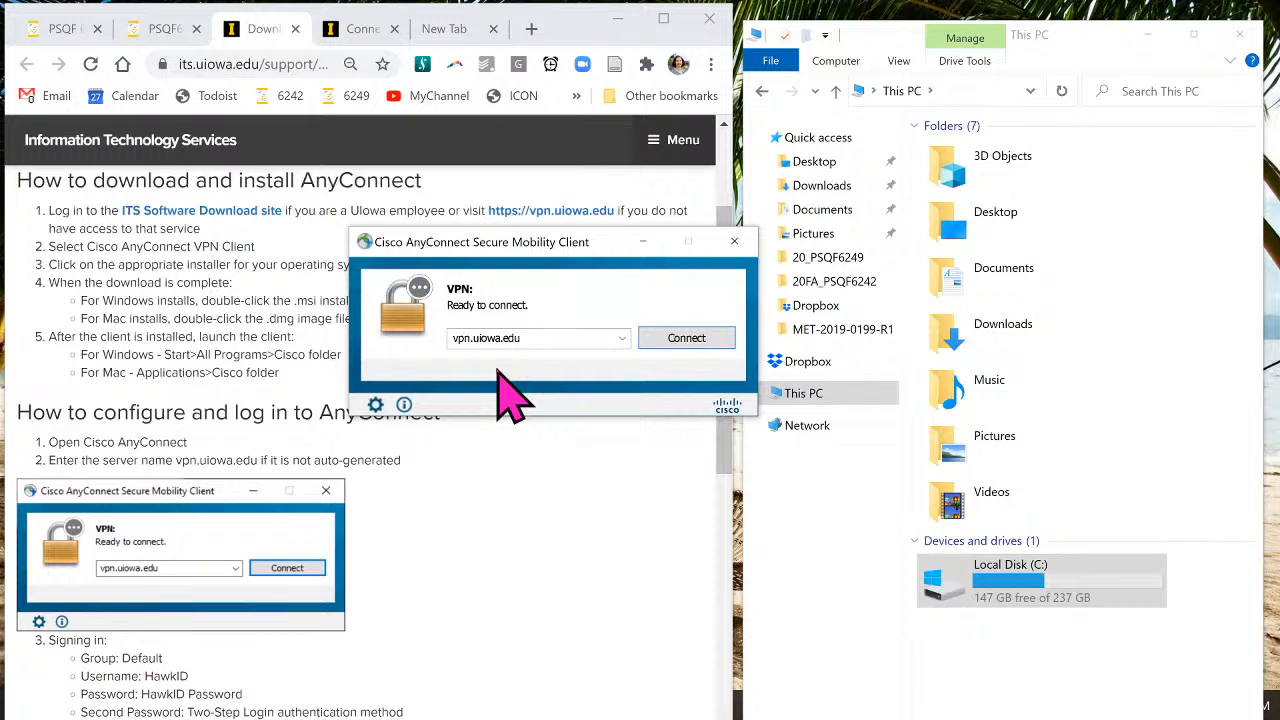
# - Connect to vpn.uiowa.edu, entering the account password and second password in the login prompt
pyautogui.click(684, 340)
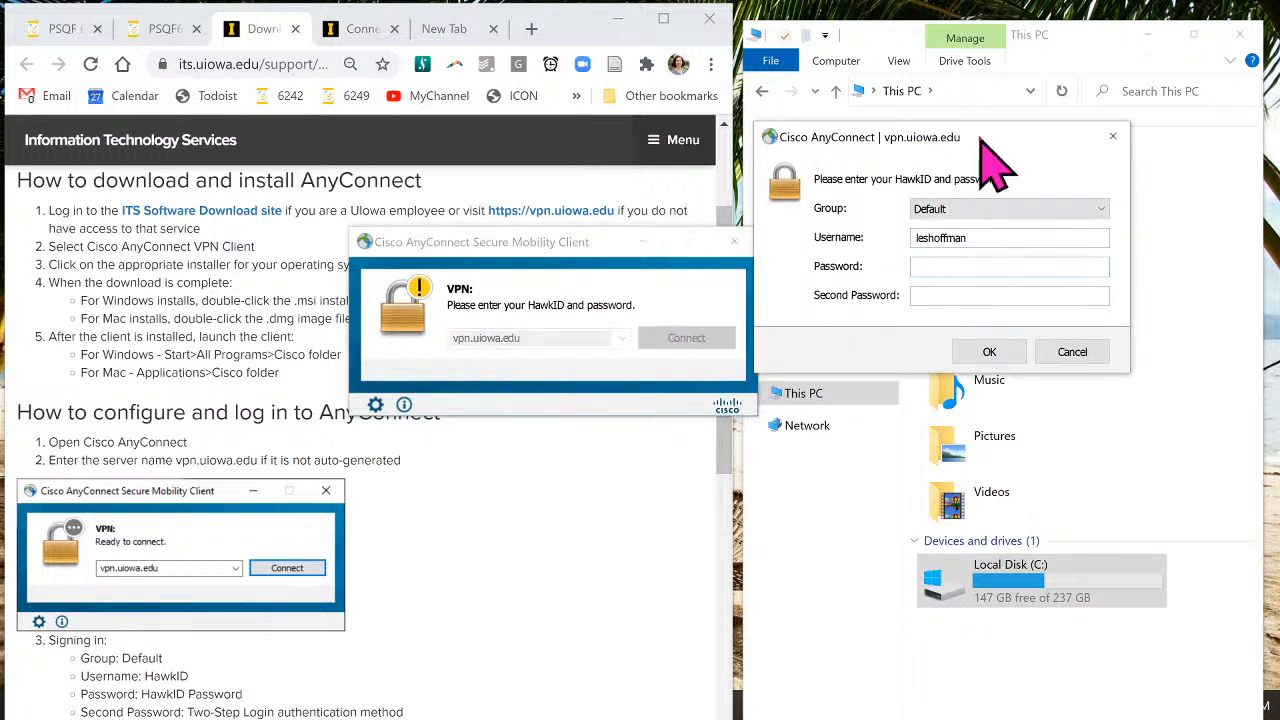
pyautogui.moveTo(990, 138); pyautogui.dragTo(618, 131)
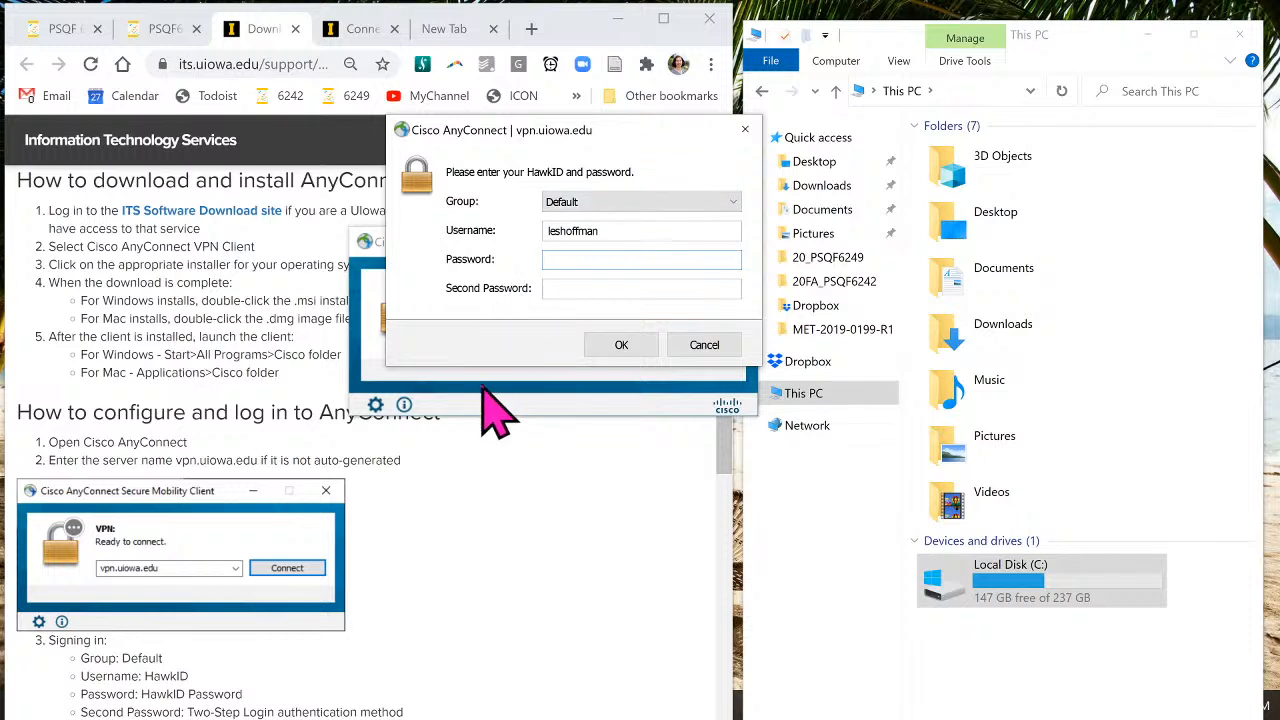
pyautogui.write('*********')
pyautogui.write('pus')
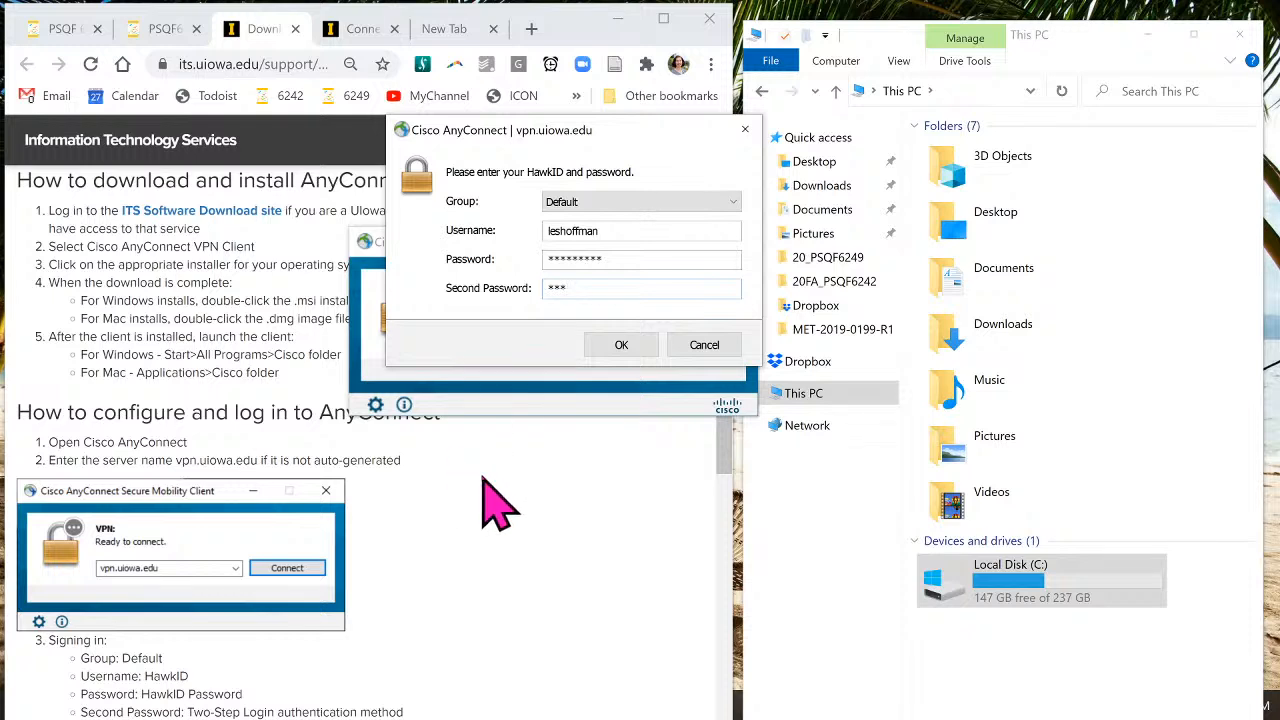
pyautogui.click(622, 344)
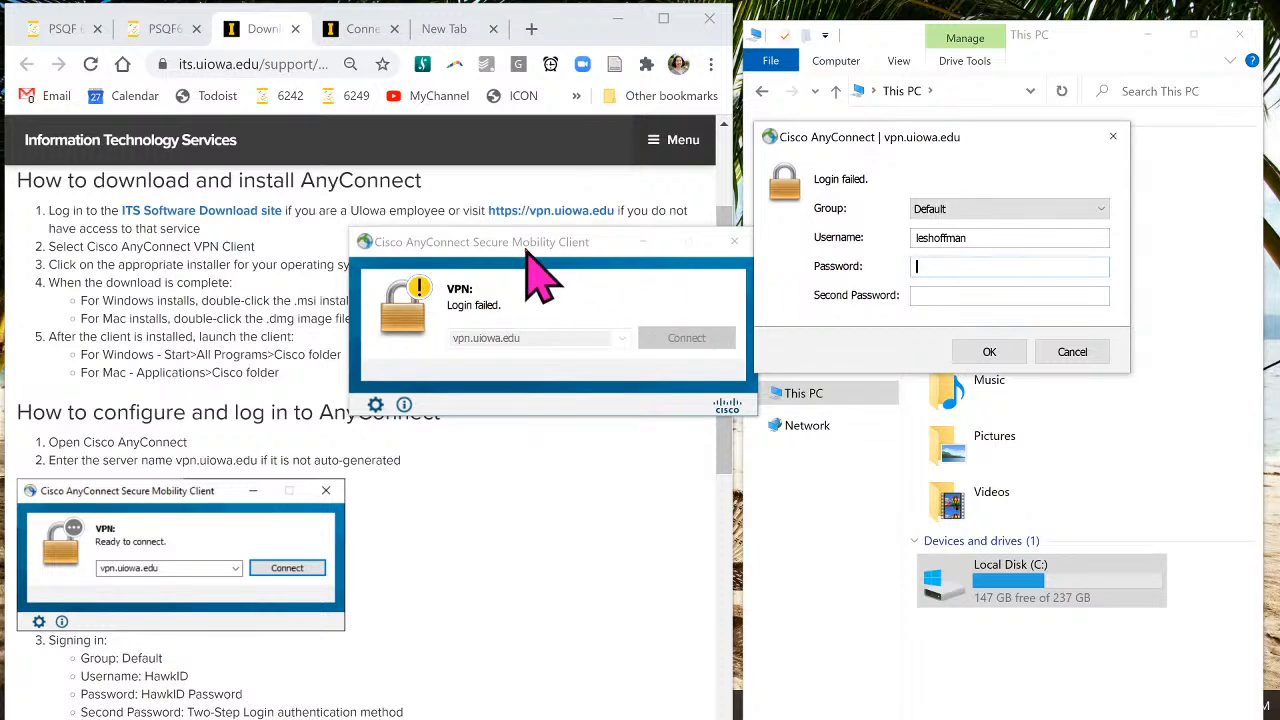
# - Retype the account password and second password and resubmit the vpn.uiowa.edu login
pyautogui.moveTo(526, 254); pyautogui.dragTo(521, 470)
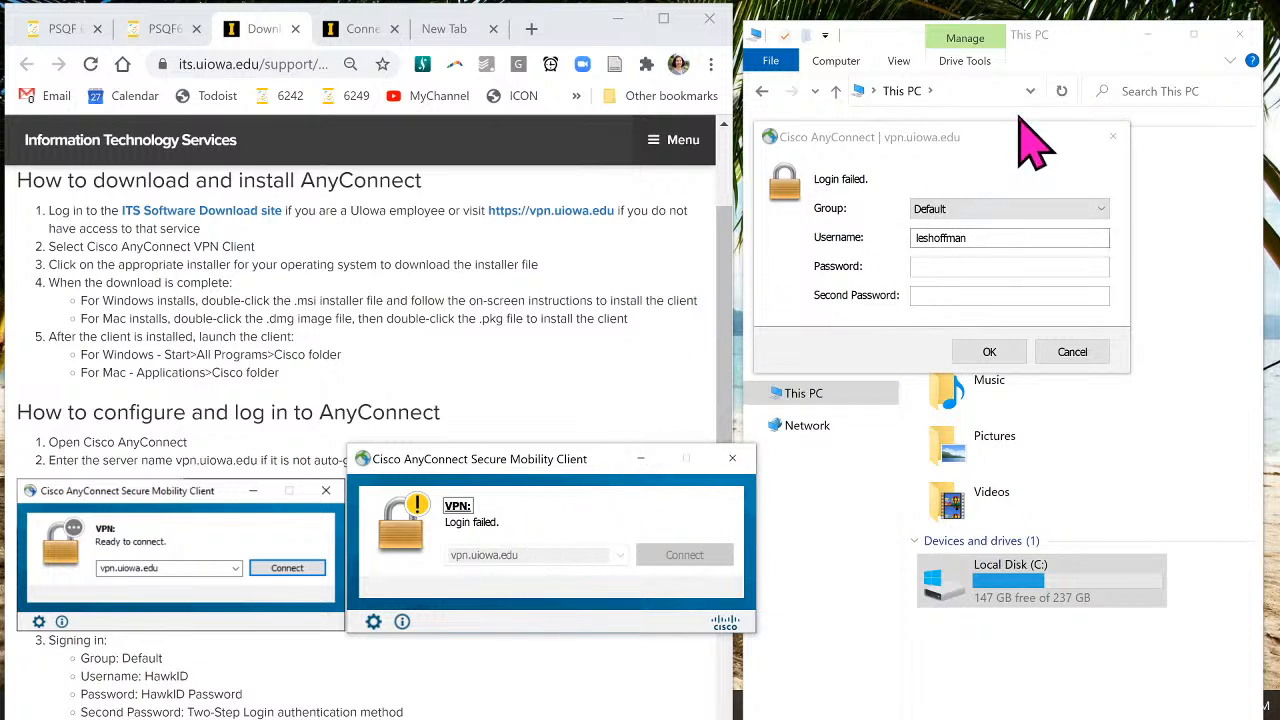
pyautogui.moveTo(1030, 133); pyautogui.dragTo(627, 183)
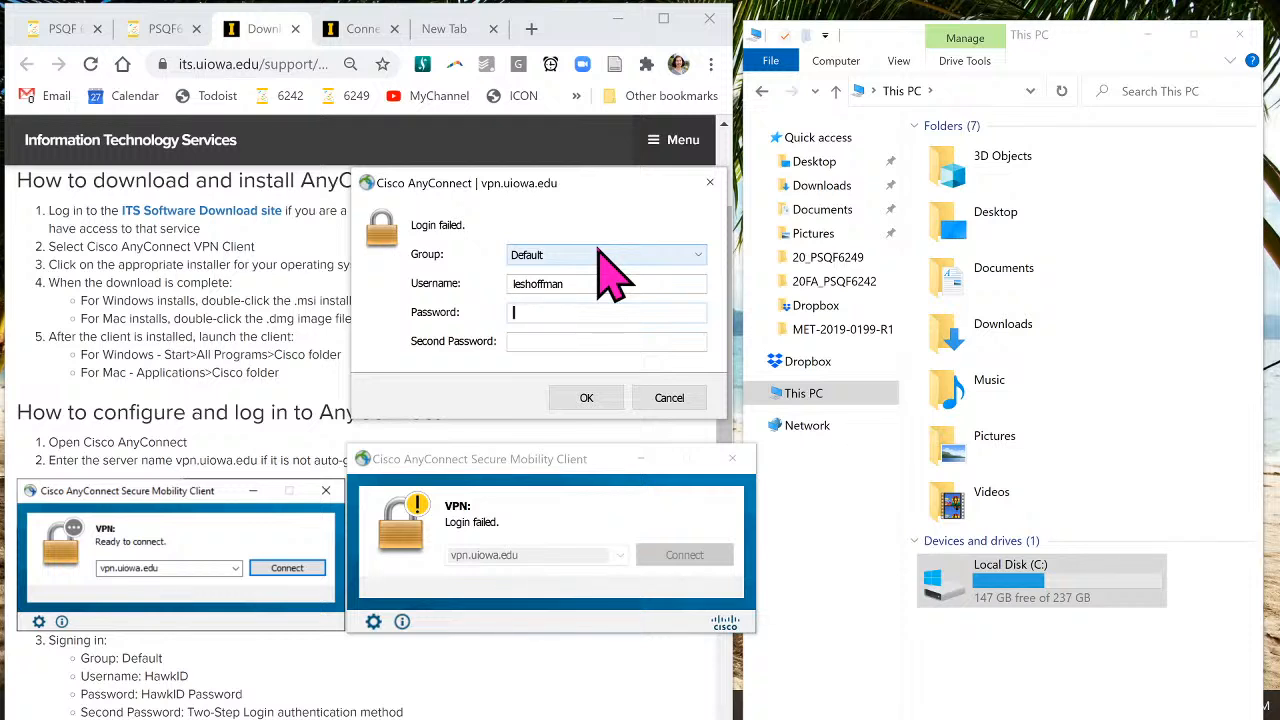
pyautogui.write('*********')
pyautogui.press('Tab')
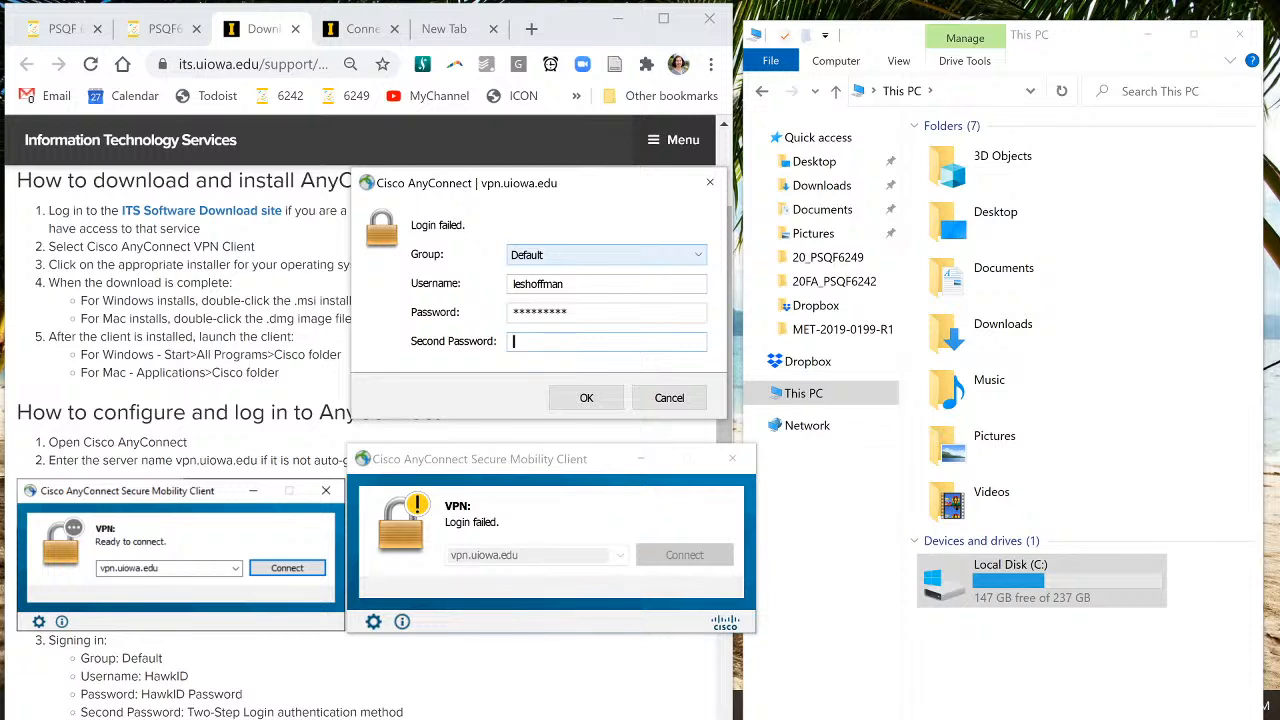
pyautogui.write('push123')
pyautogui.click(588, 400)
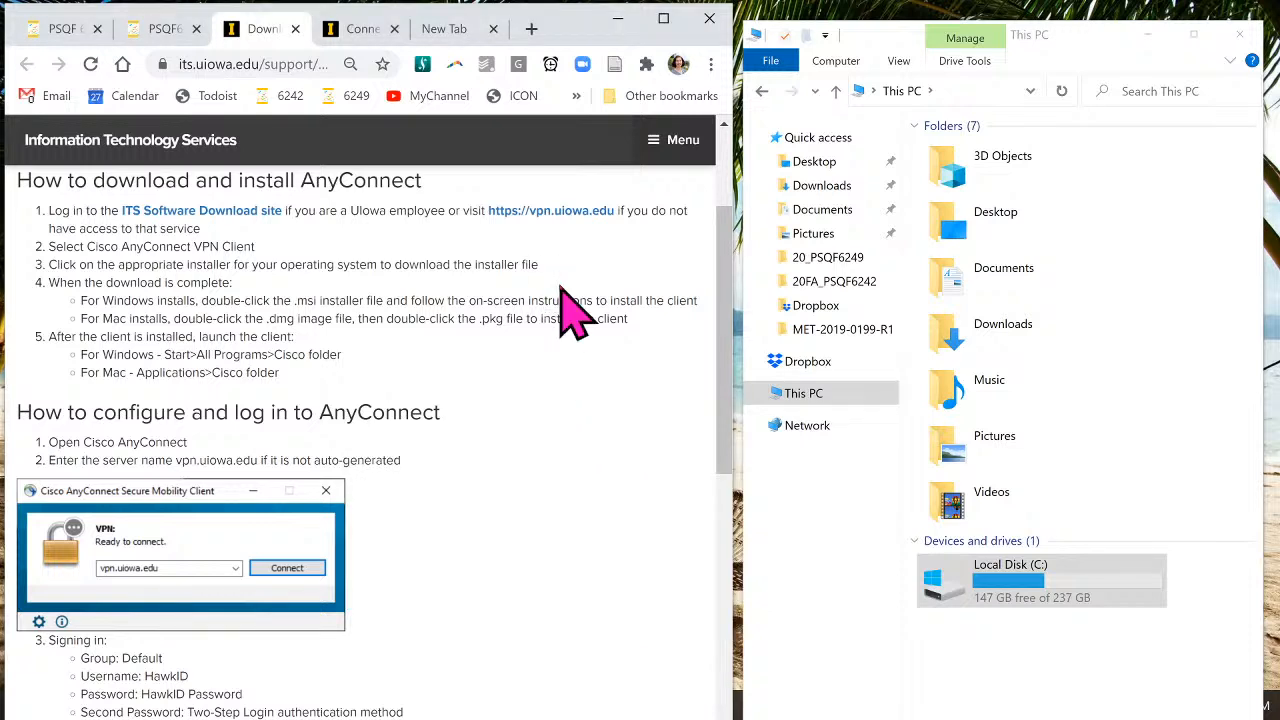
pyautogui.click(163, 30)
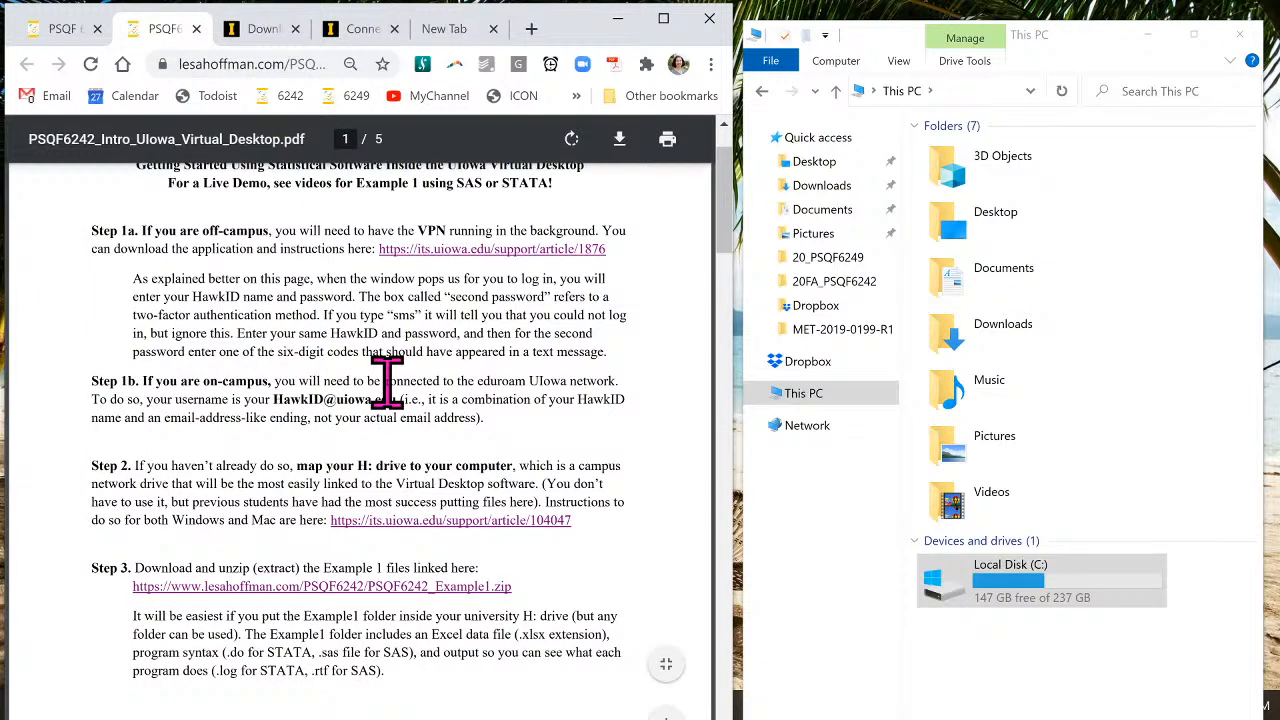
# - Scroll the Virtual Desktop PDF down to Step 2 on mapping the H: drive
pyautogui.scroll(-1, 387, 380)
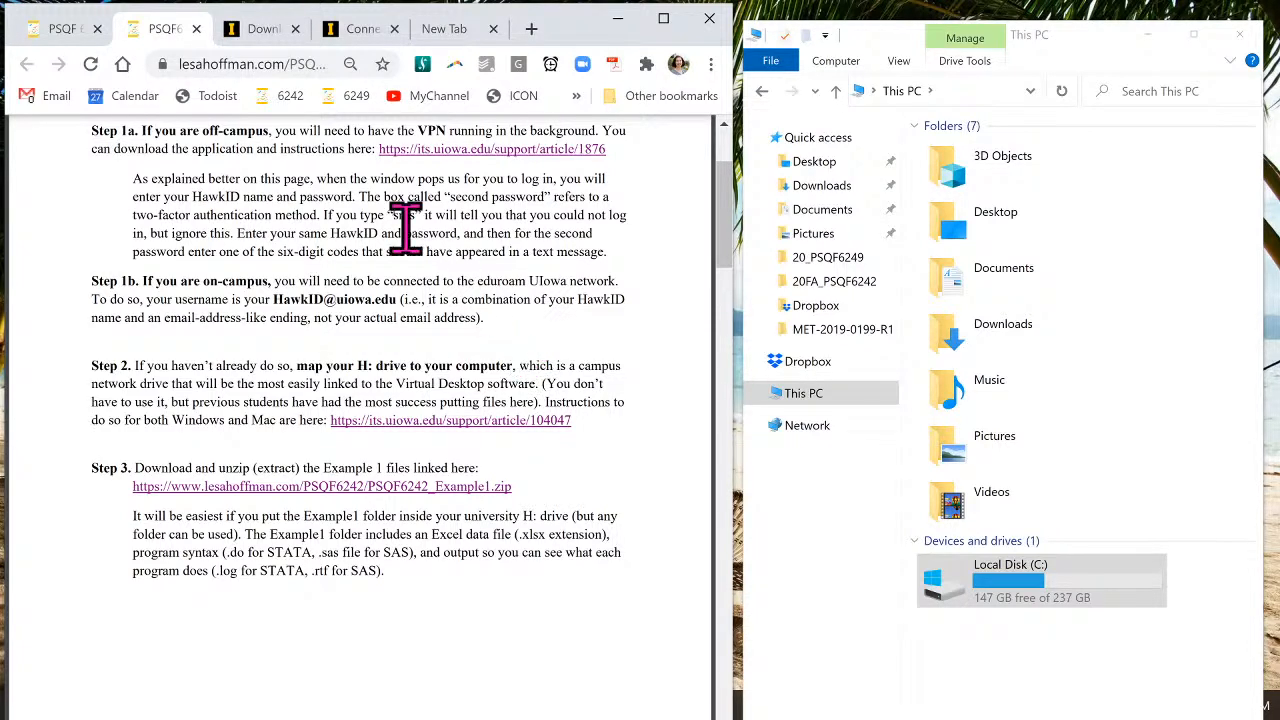
# - Bring up the ITS home-drive article and start Map network drive from This PC in File Explorer
pyautogui.click(340, 30)
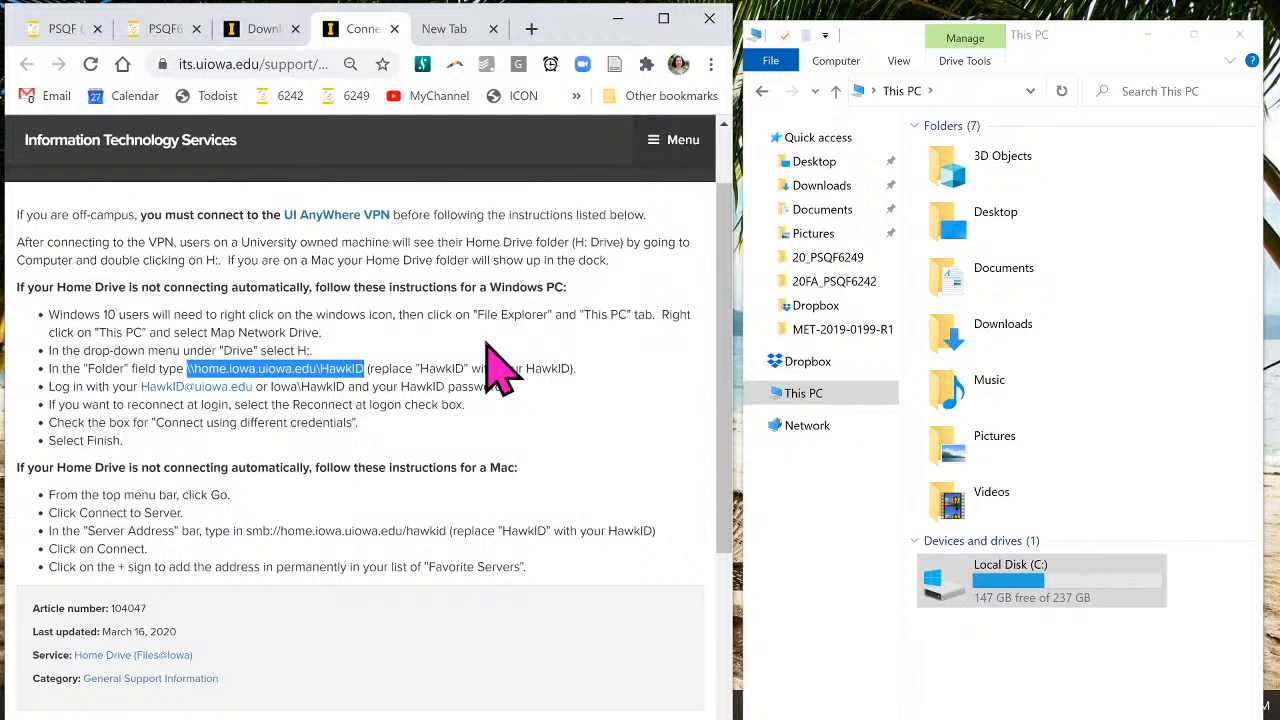
pyautogui.click(478, 365)
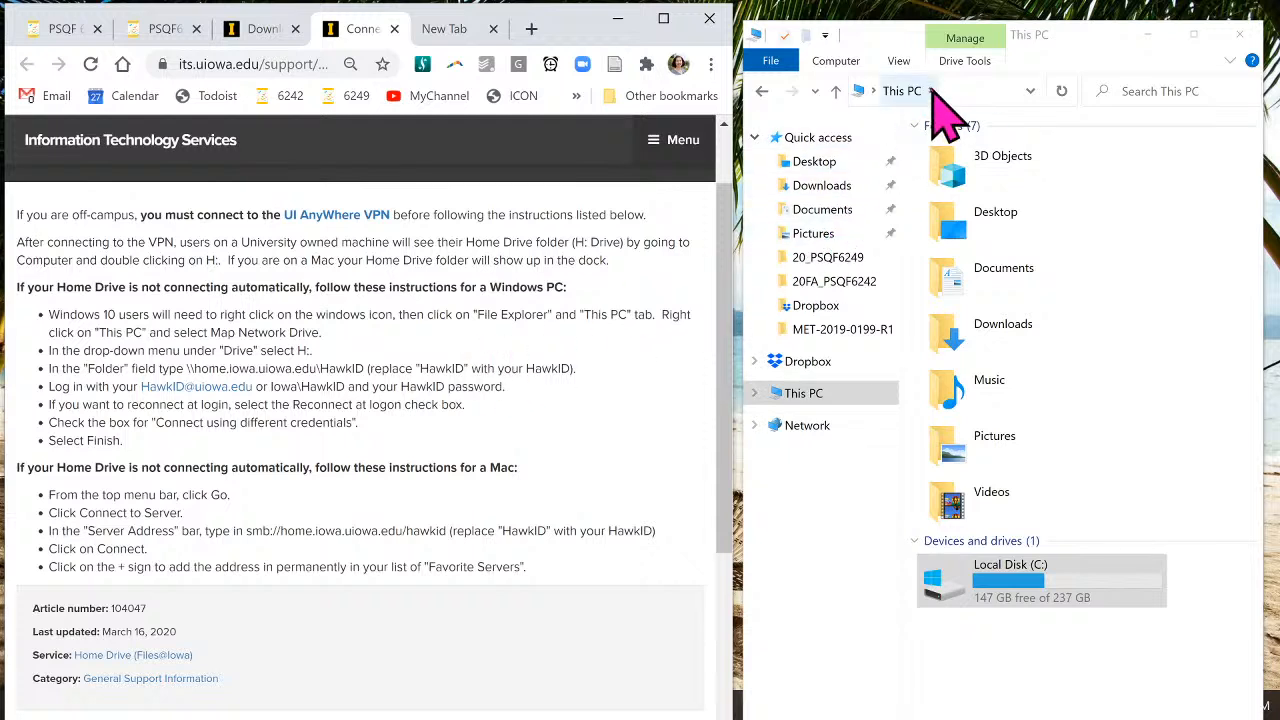
pyautogui.click(838, 70)
pyautogui.click(837, 66)
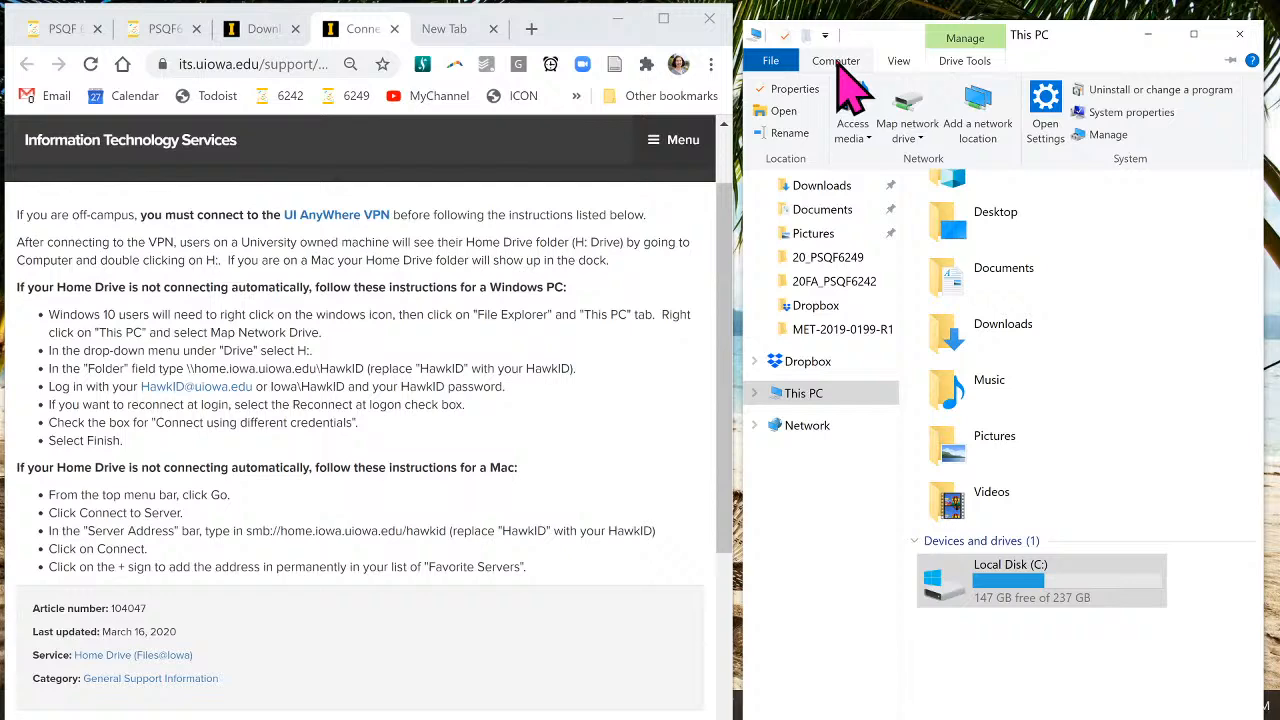
pyautogui.click(914, 140)
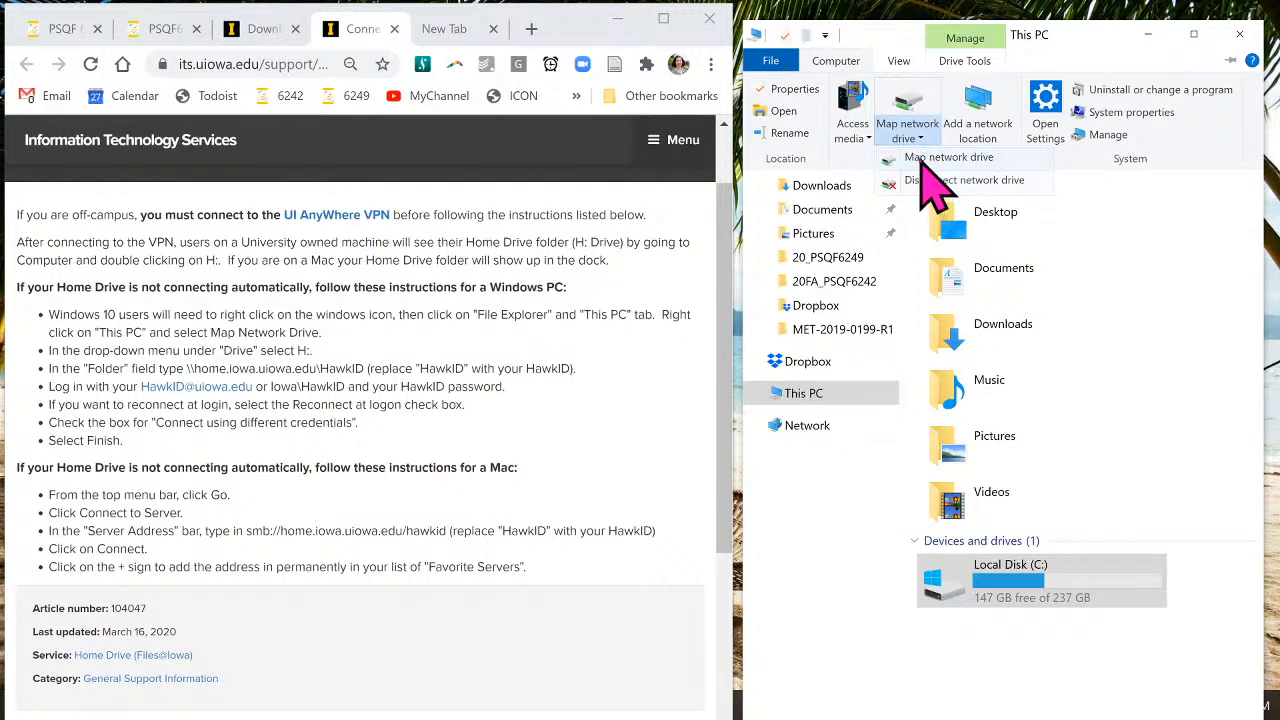
pyautogui.click(920, 160)
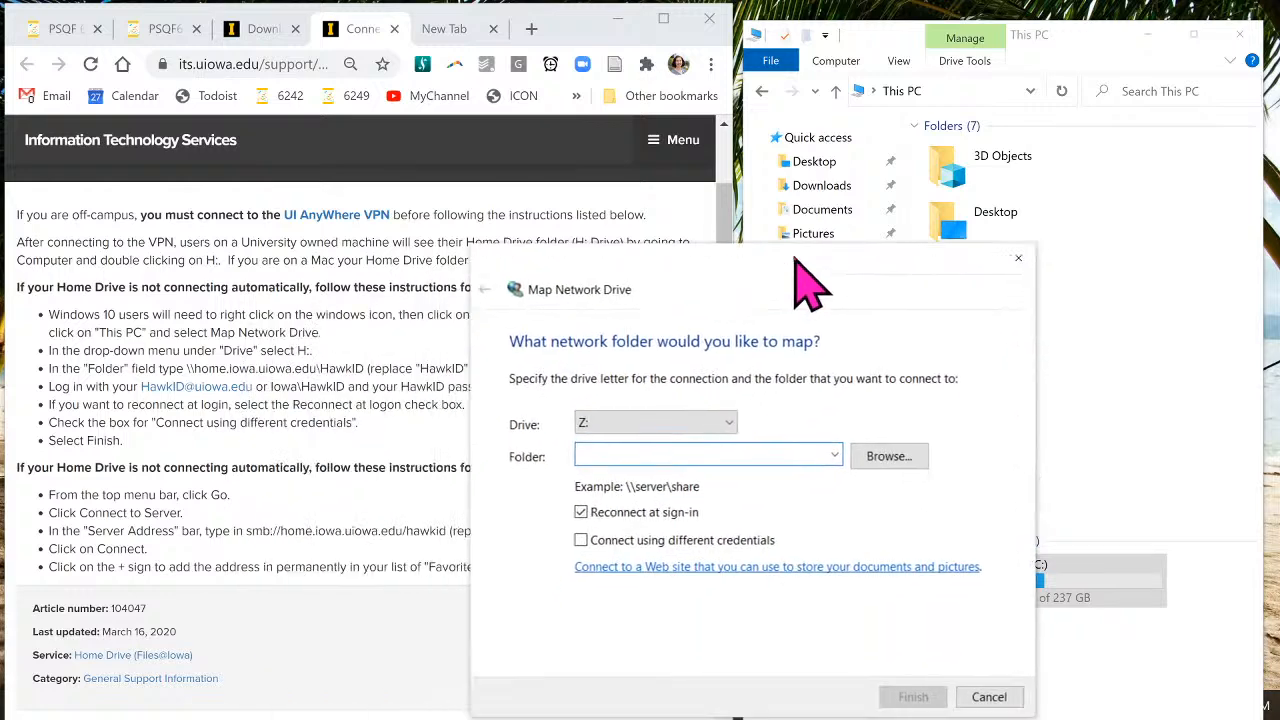
# - Map drive H: to the user's home folder on home.iowa.uiowa.edu using different credentials, then Finish
pyautogui.moveTo(824, 137); pyautogui.dragTo(850, 151)
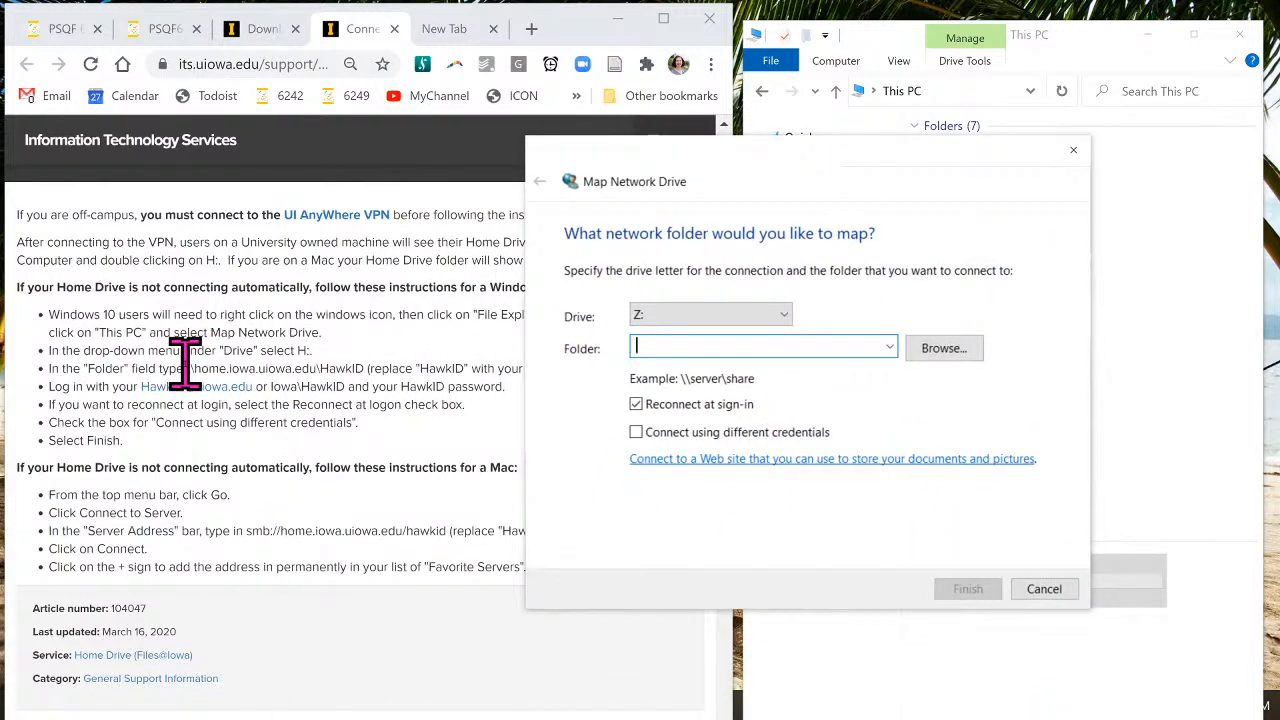
pyautogui.moveTo(185, 366); pyautogui.dragTo(365, 368)
pyautogui.hotkey('ctrl', 'c')
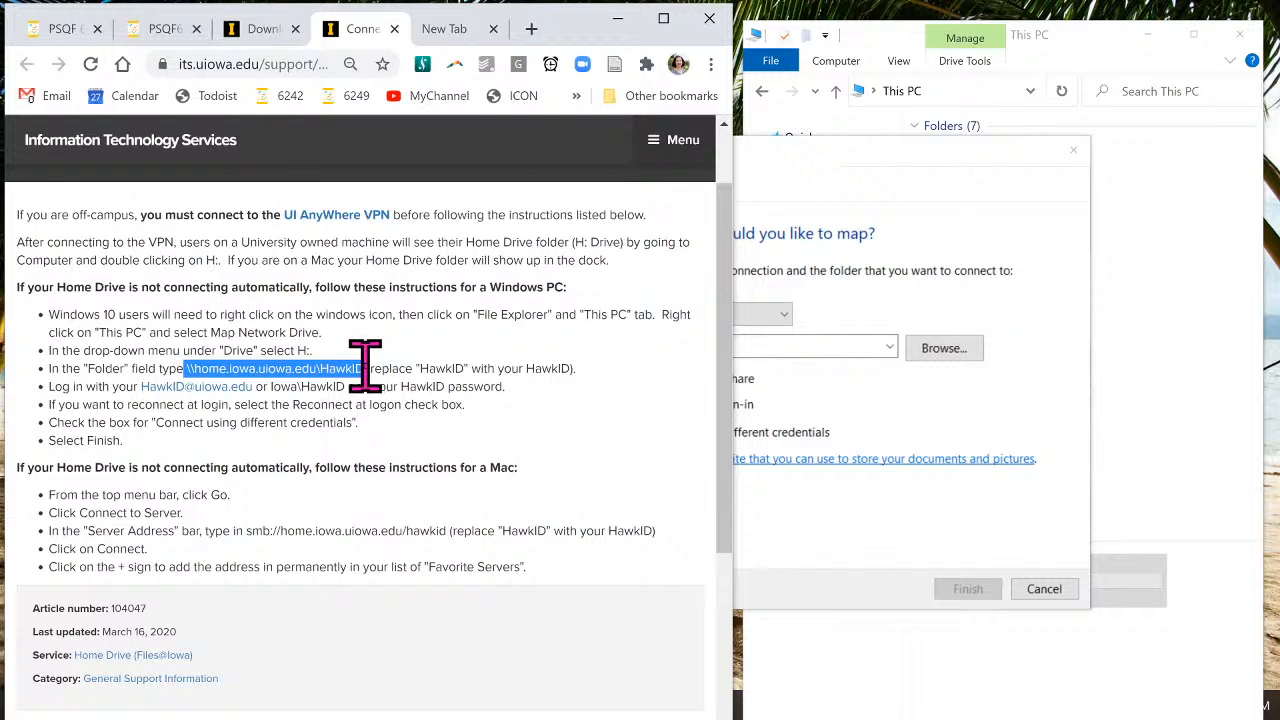
pyautogui.click(900, 228)
pyautogui.click(688, 316)
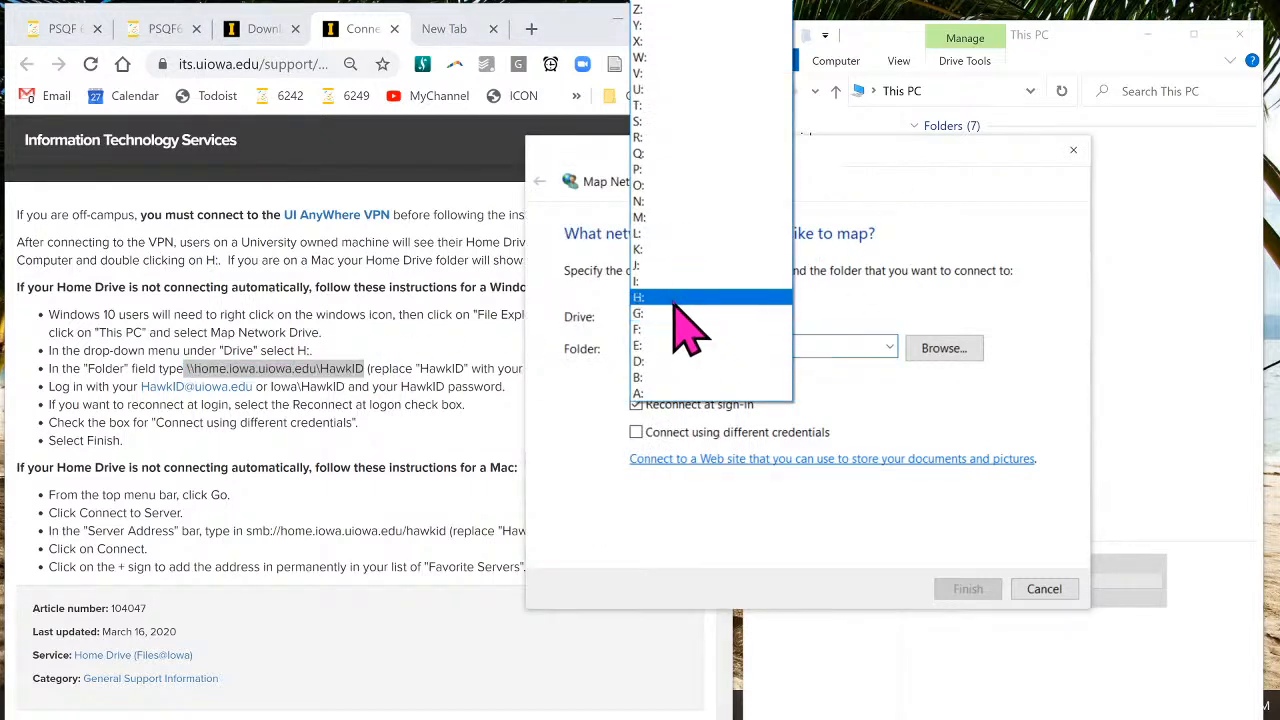
pyautogui.click(680, 297)
pyautogui.click(660, 348)
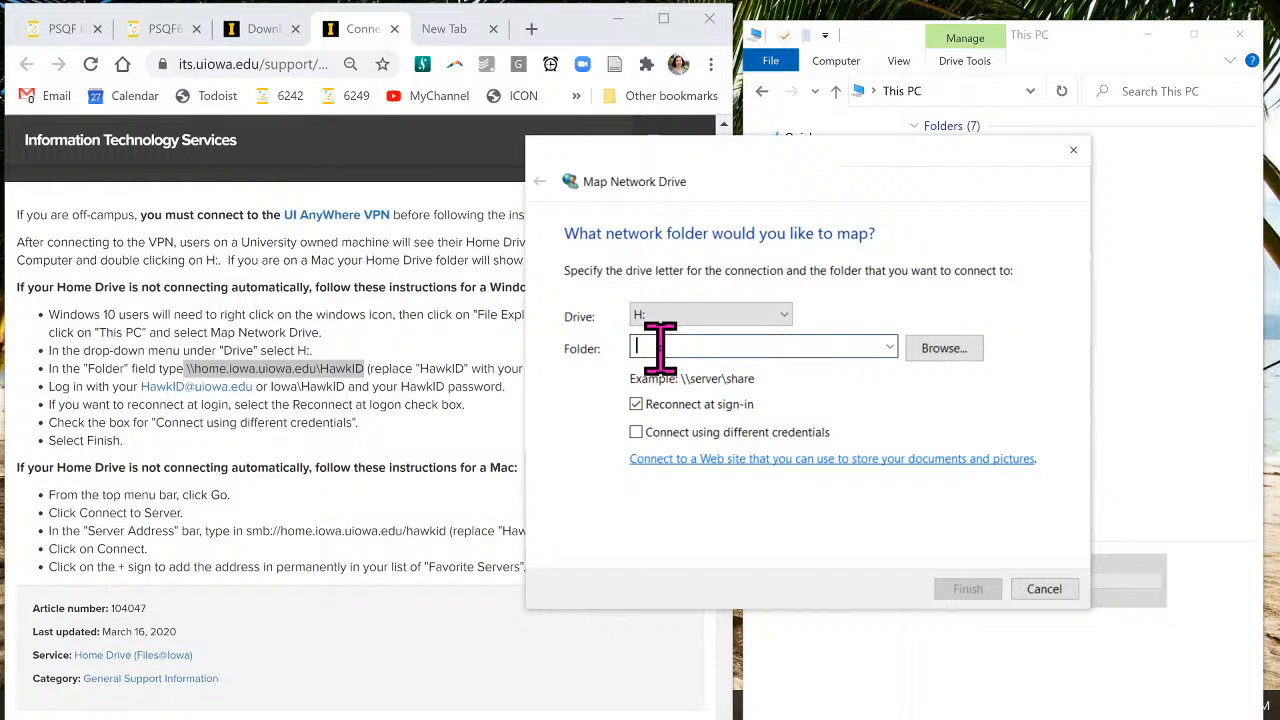
pyautogui.hotkey('ctrl', 'v')
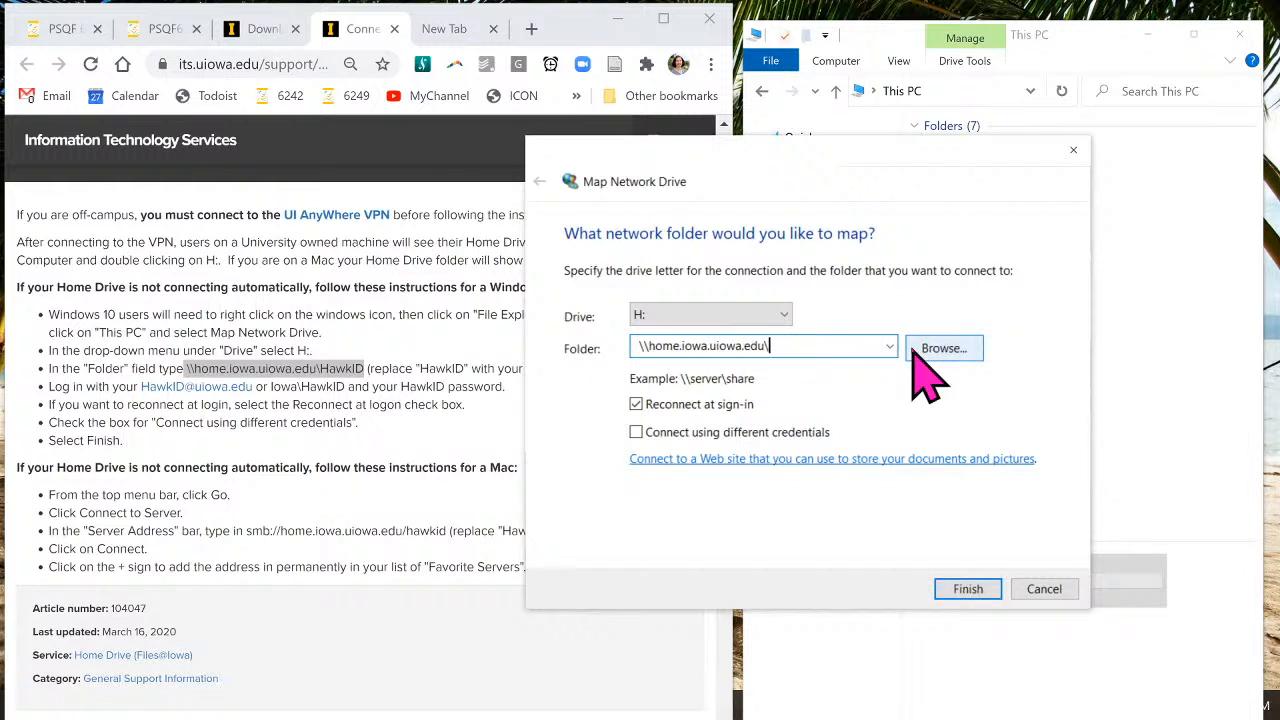
pyautogui.write('leshoffman')
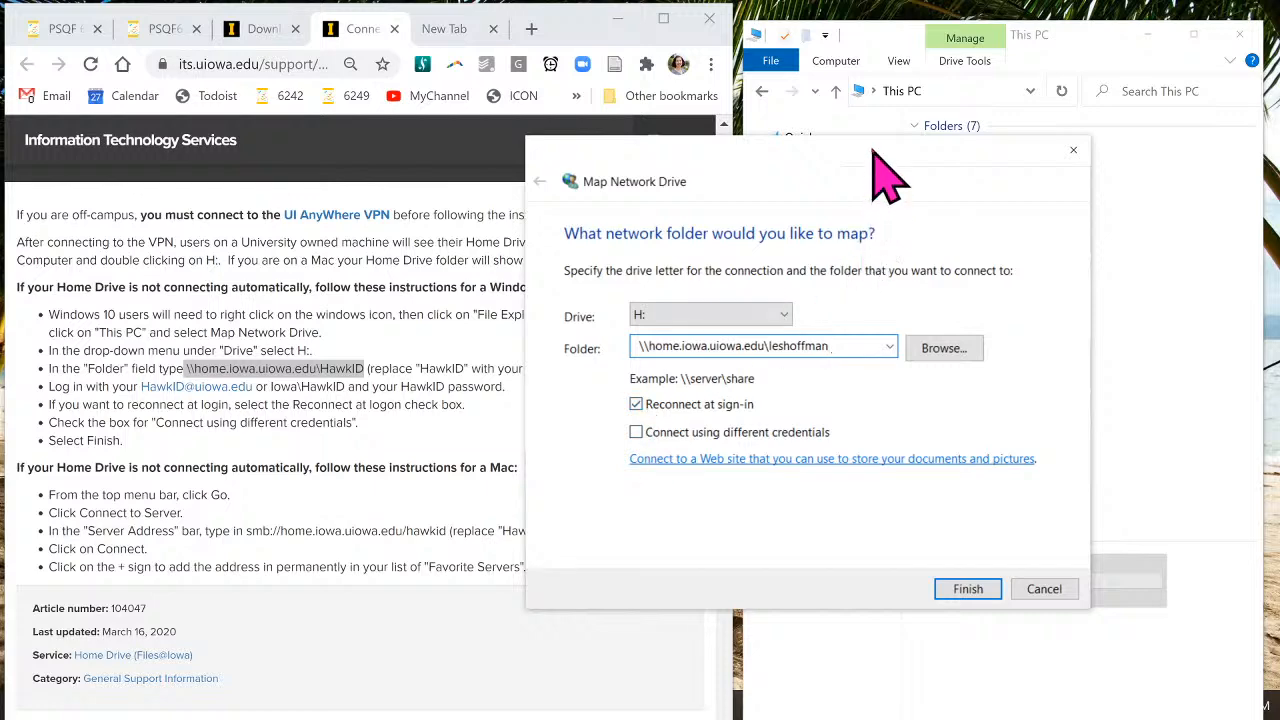
pyautogui.moveTo(893, 180); pyautogui.dragTo(1045, 157)
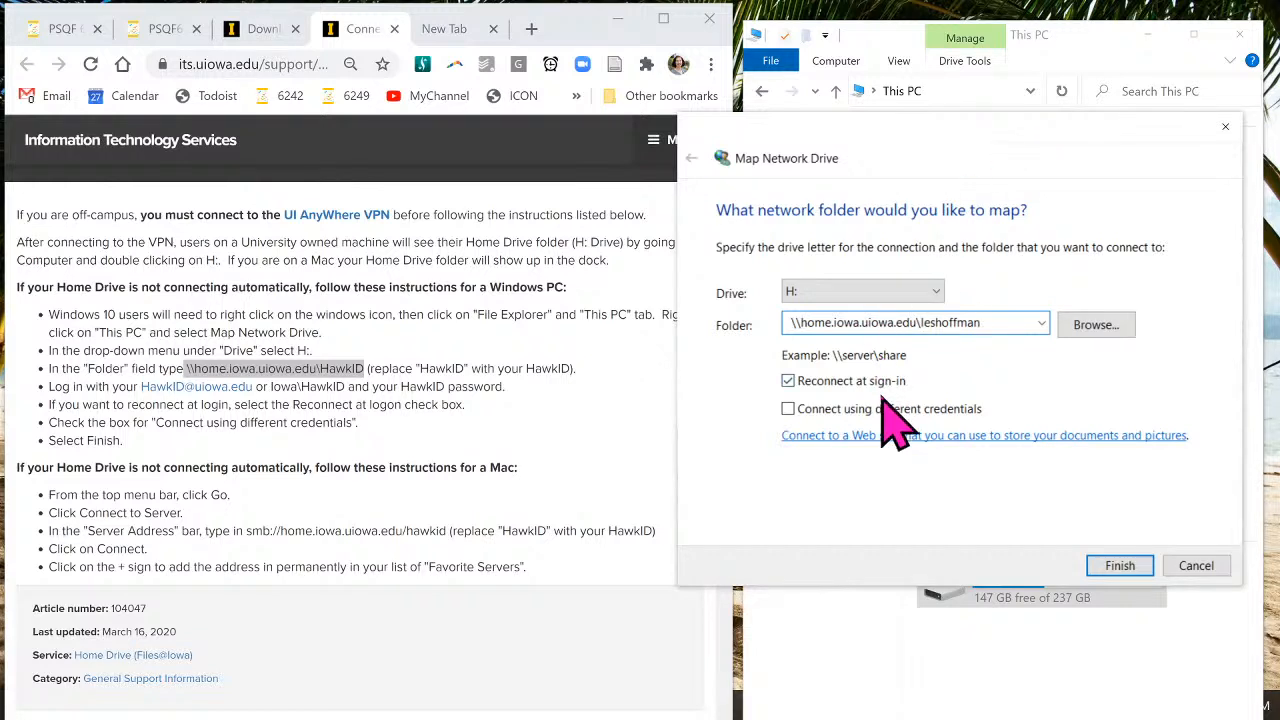
pyautogui.click(789, 410)
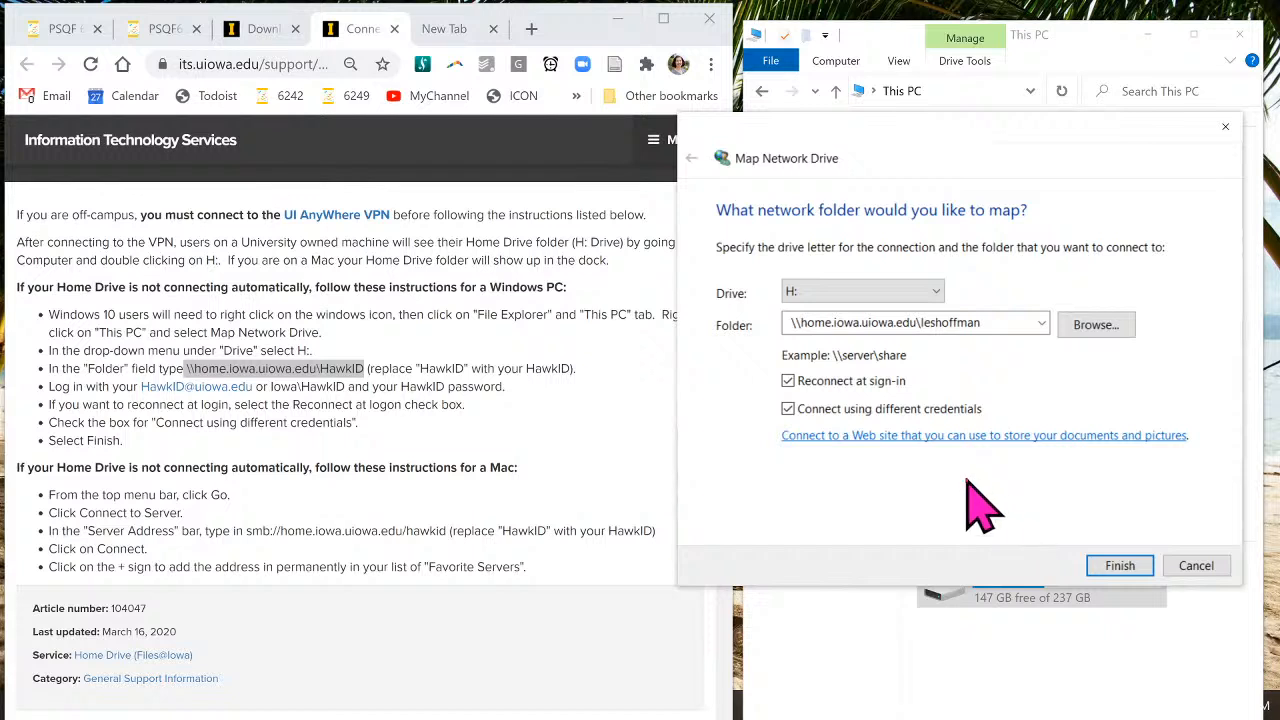
pyautogui.click(1122, 566)
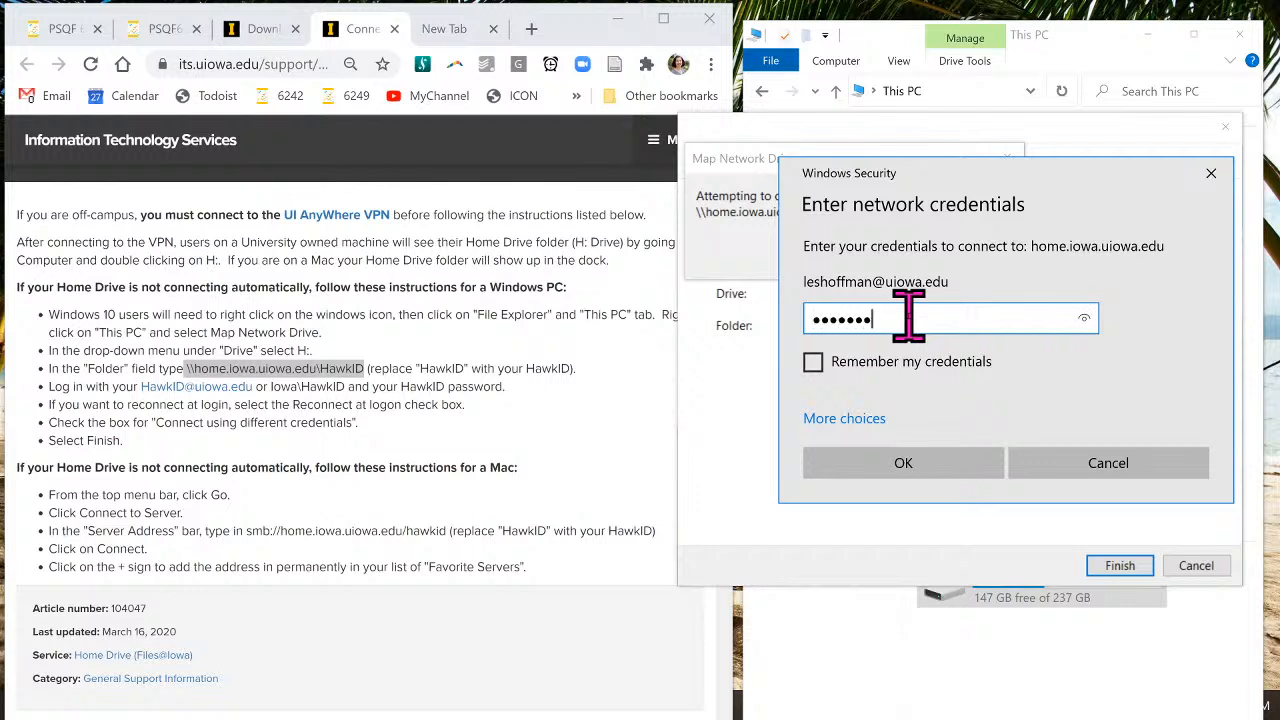
# - Save the sign-in credentials, connect the H: drive, and expand This PC to show it
pyautogui.click(813, 362)
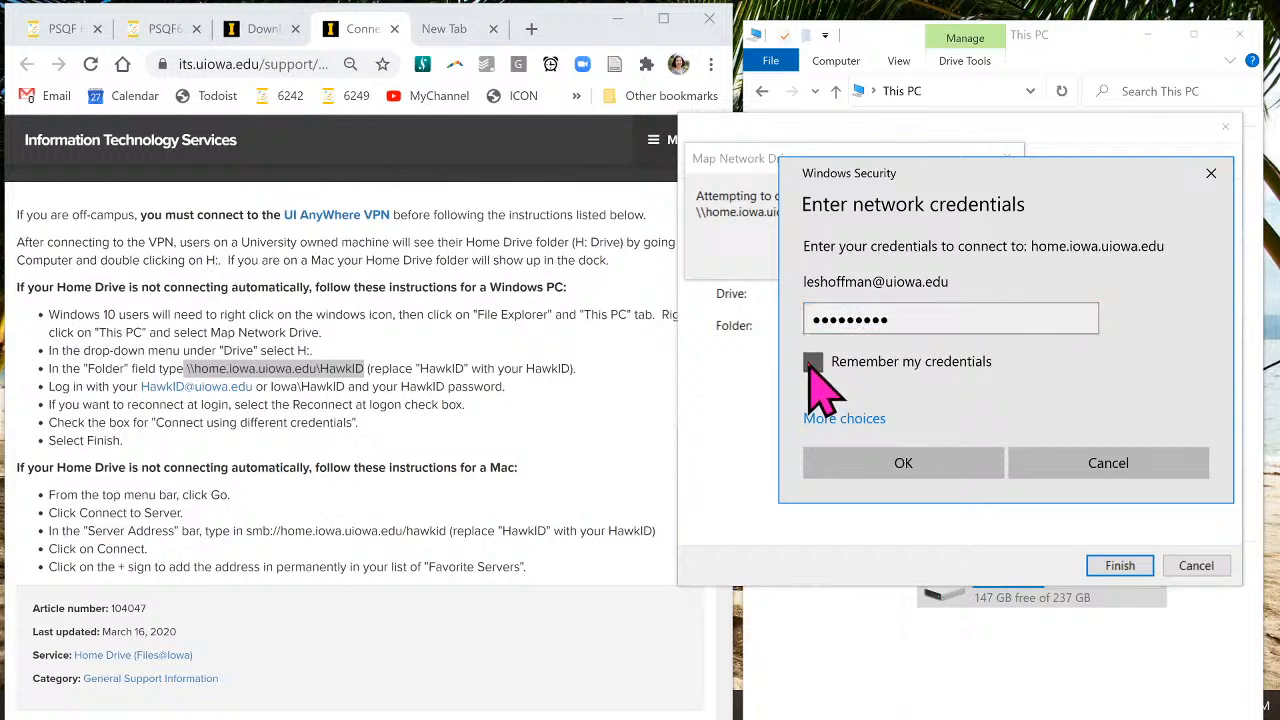
pyautogui.click(932, 467)
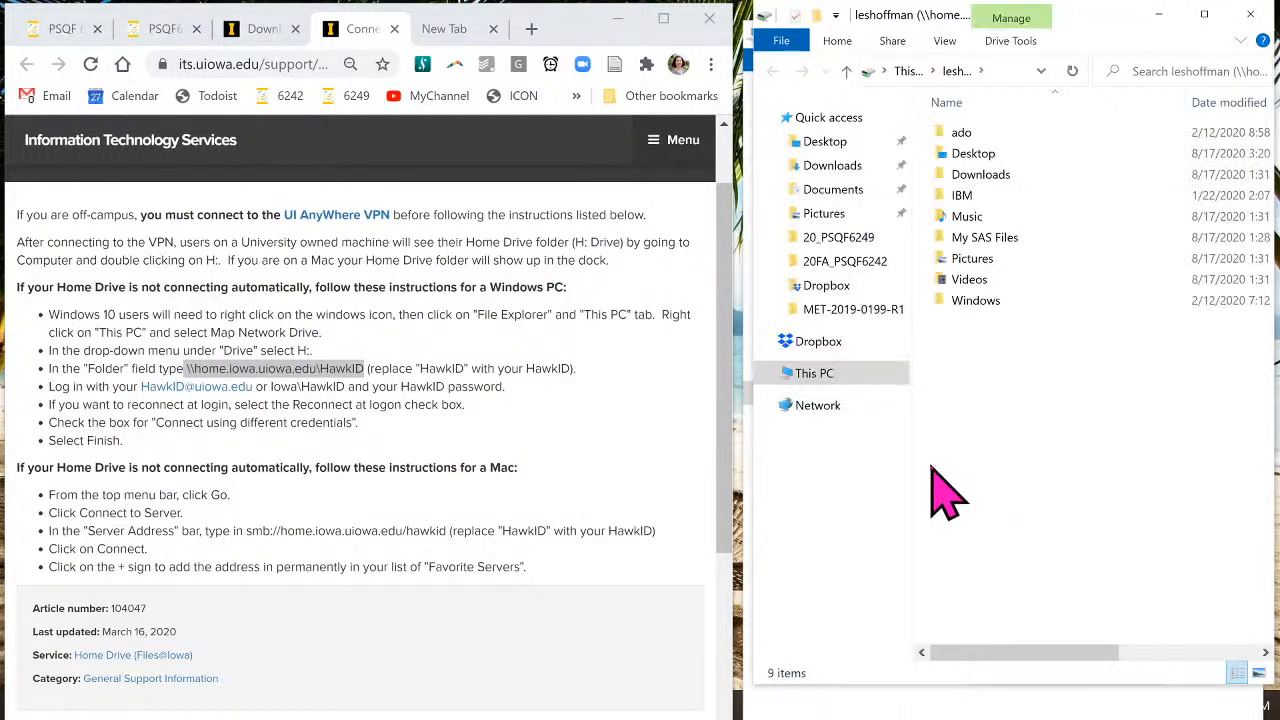
pyautogui.click(765, 373)
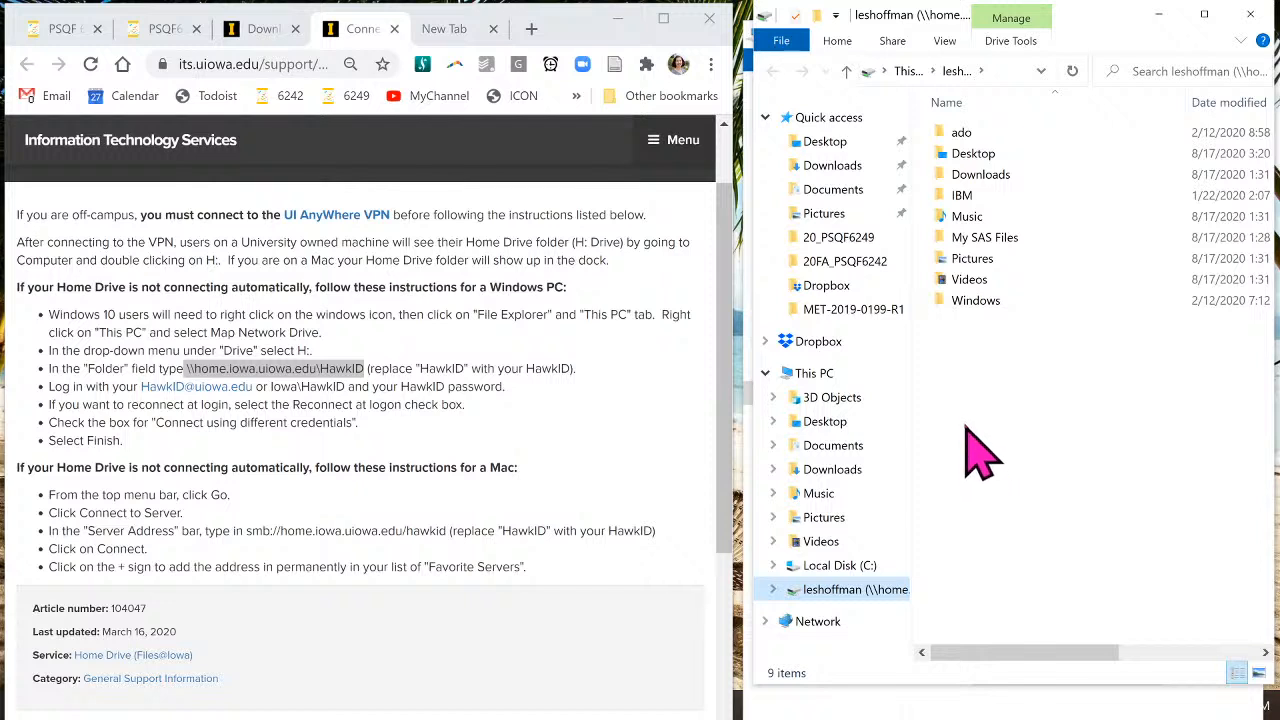
pyautogui.hscroll(1, 965, 418)
pyautogui.hscroll(-1, 980, 447)
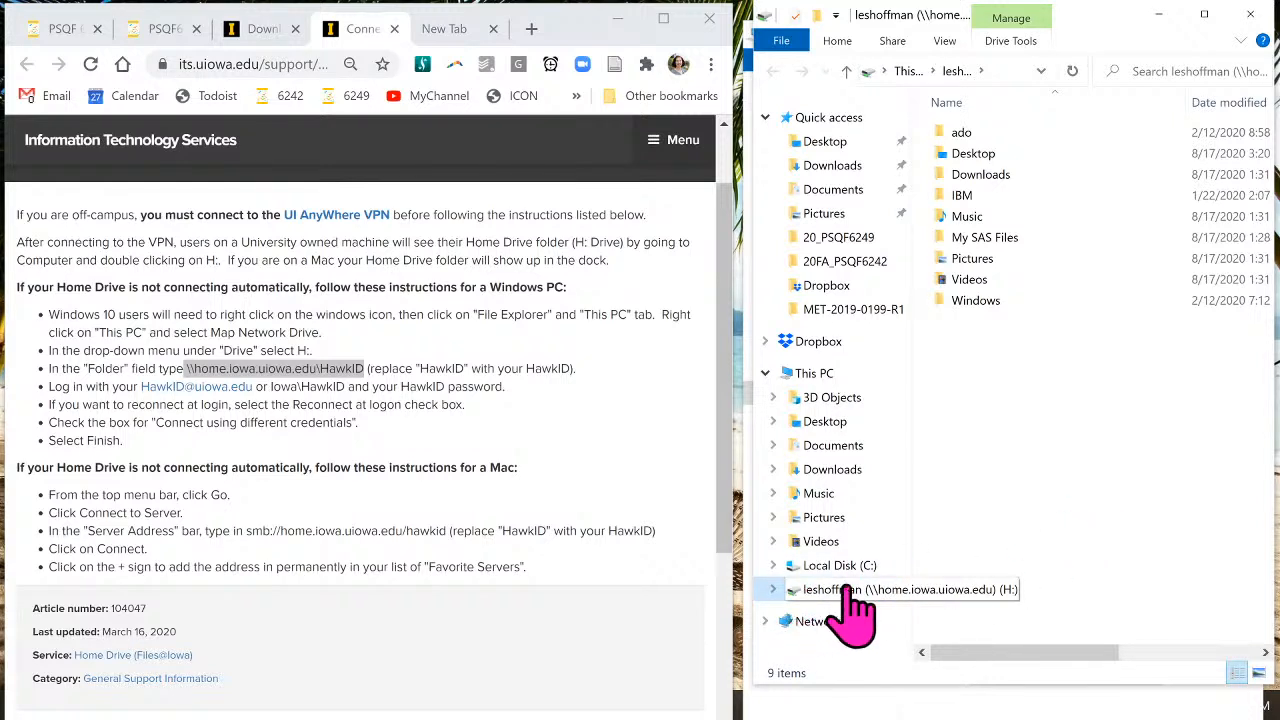
# - Open My SAS Files on the H: drive and delete the old PSQF6242_Example1 folder
pyautogui.click(795, 592)
pyautogui.click(772, 590)
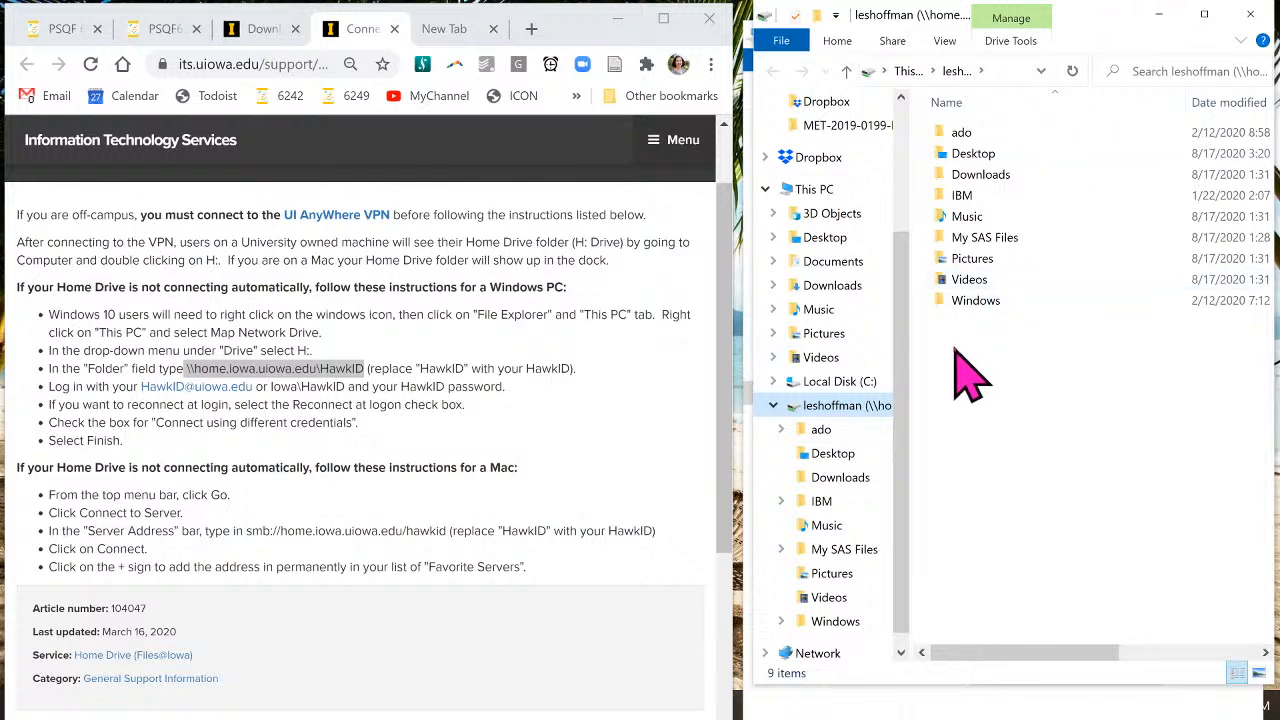
pyautogui.doubleClick(994, 240)
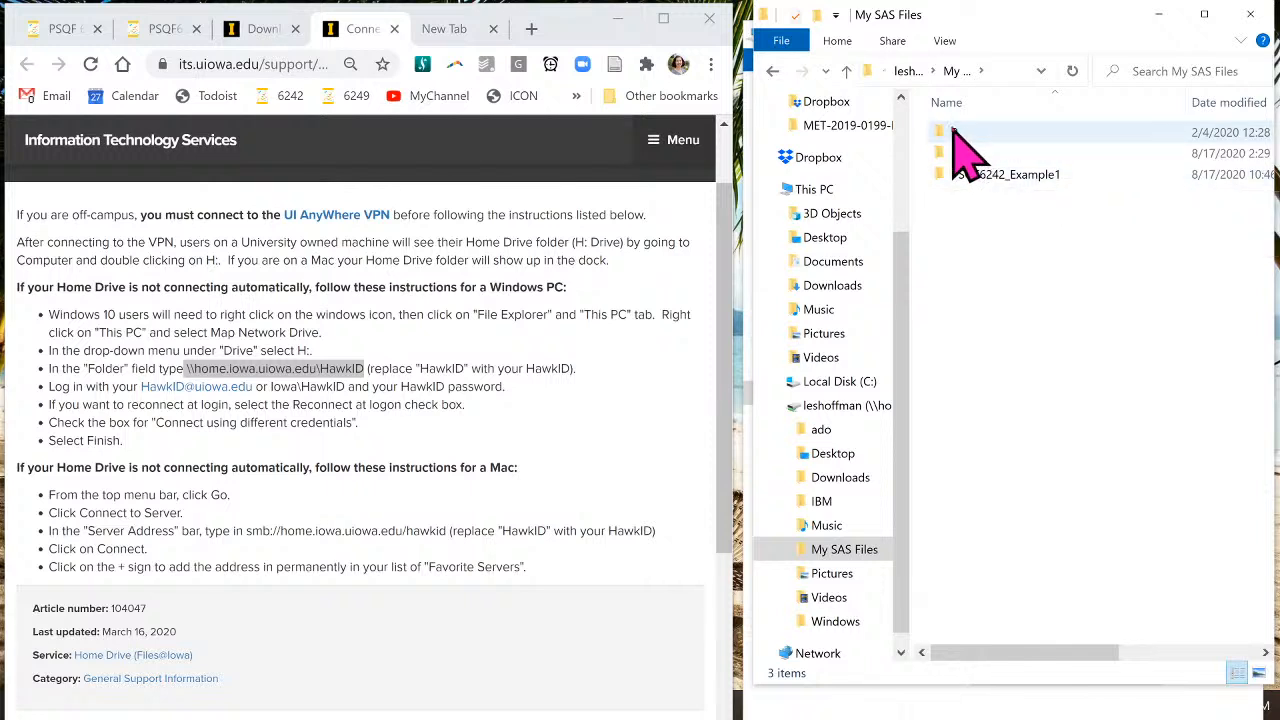
pyautogui.click(987, 182)
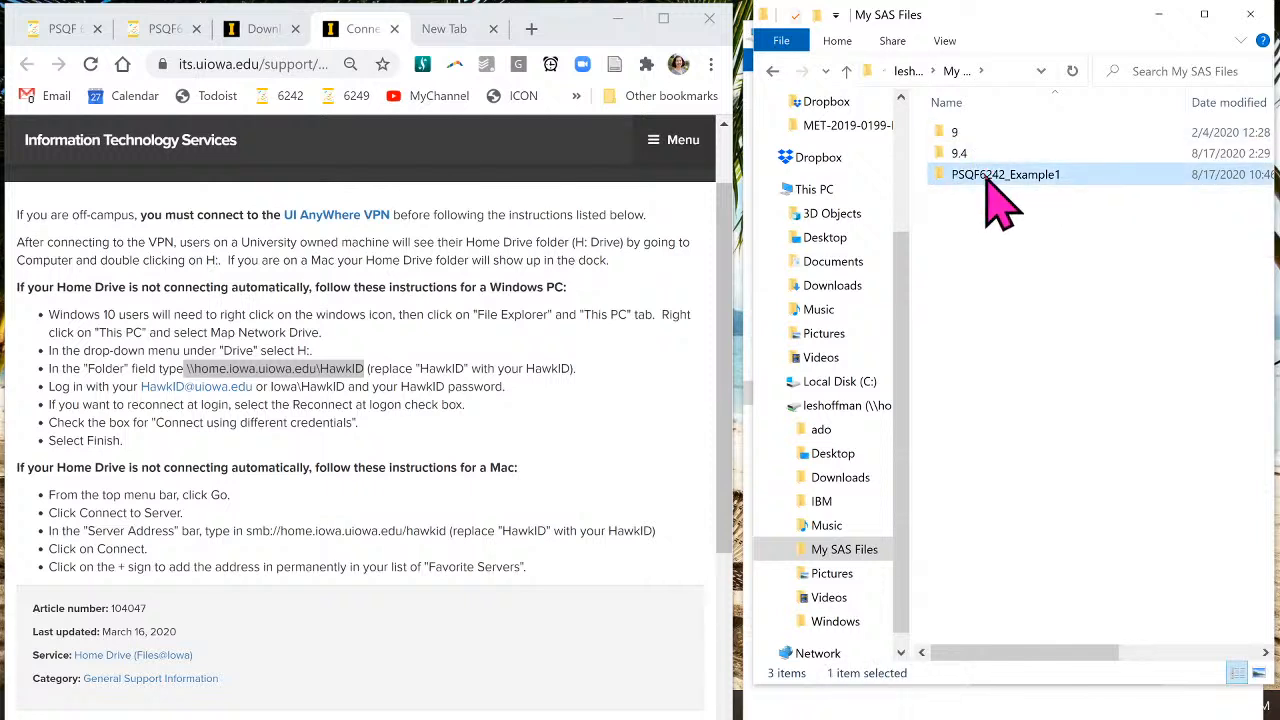
pyautogui.press('Delete')
pyautogui.click(651, 400)
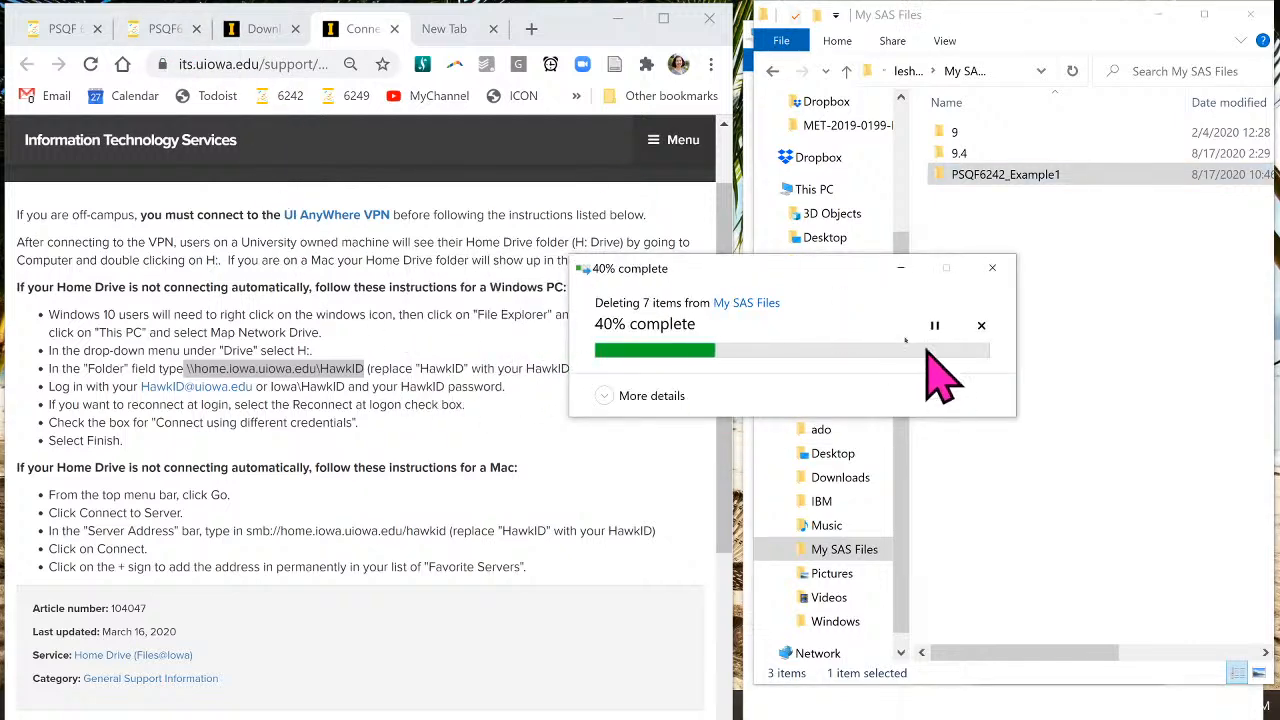
pyautogui.click(165, 28)
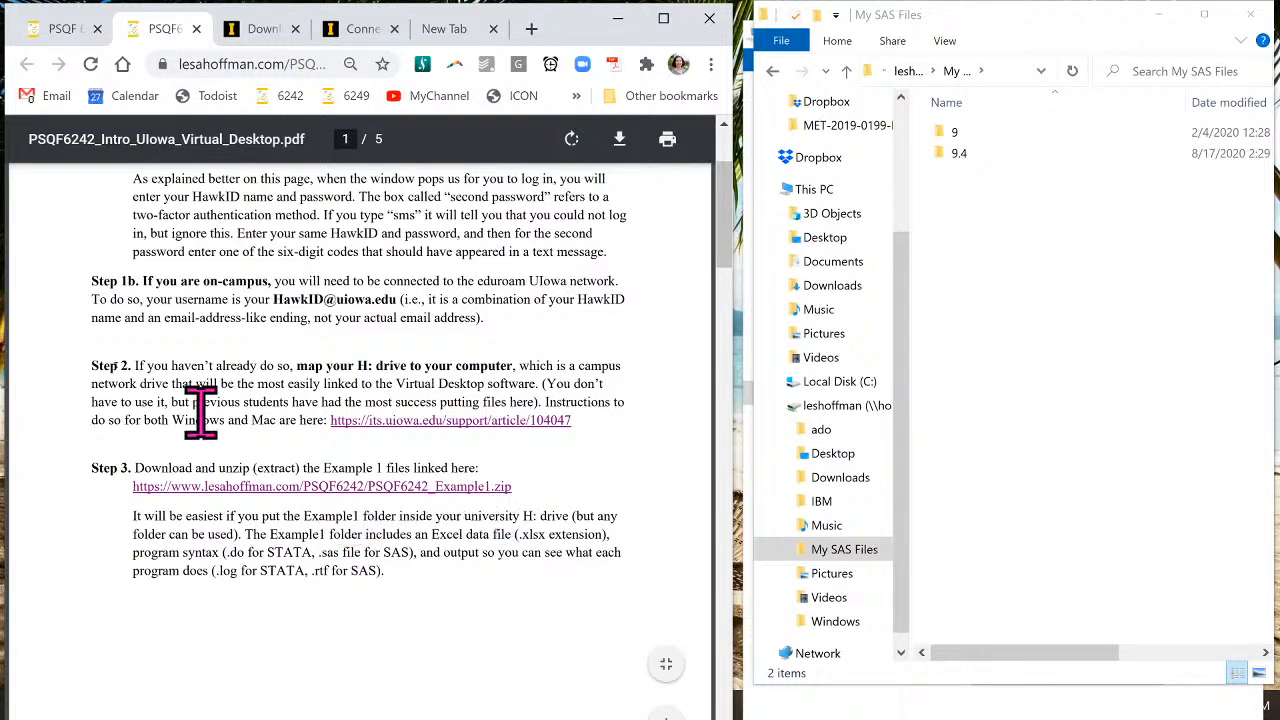
# - Download PSQF6242_Example1.zip from the syllabus's Example 1 Data Files link into H:\My SAS Files
pyautogui.click(55, 30)
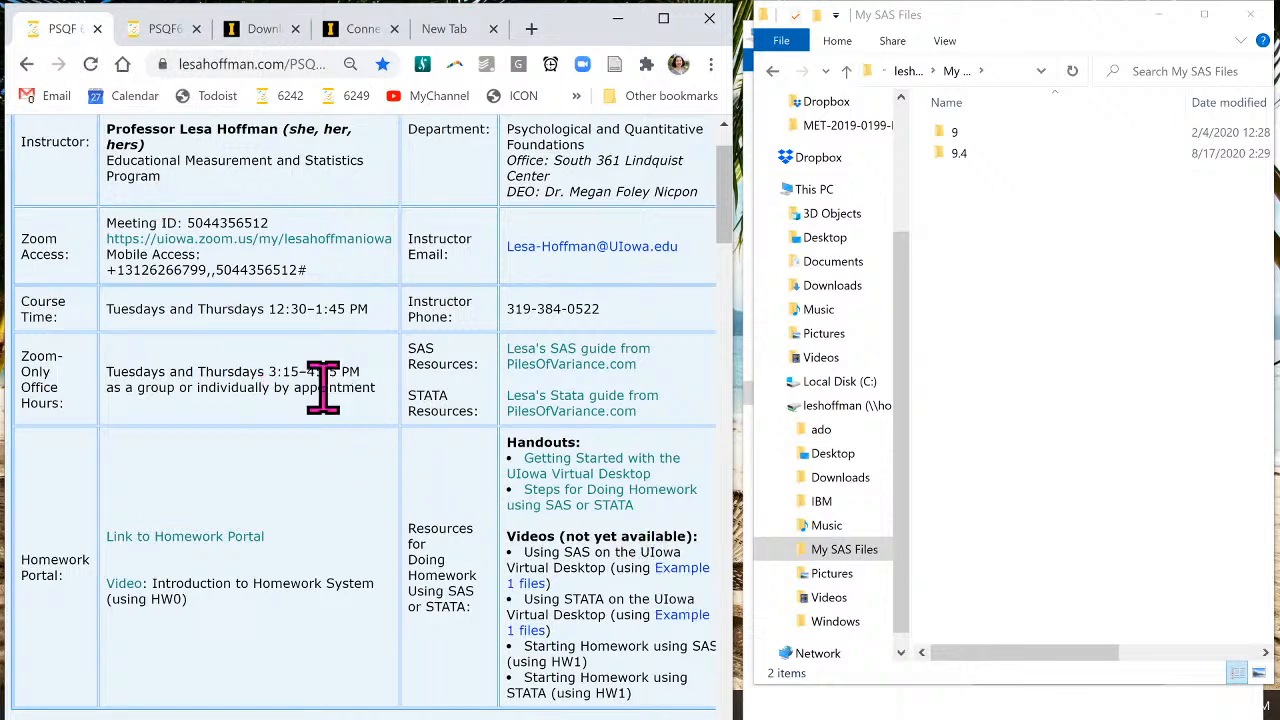
pyautogui.scroll(-7, 323, 386)
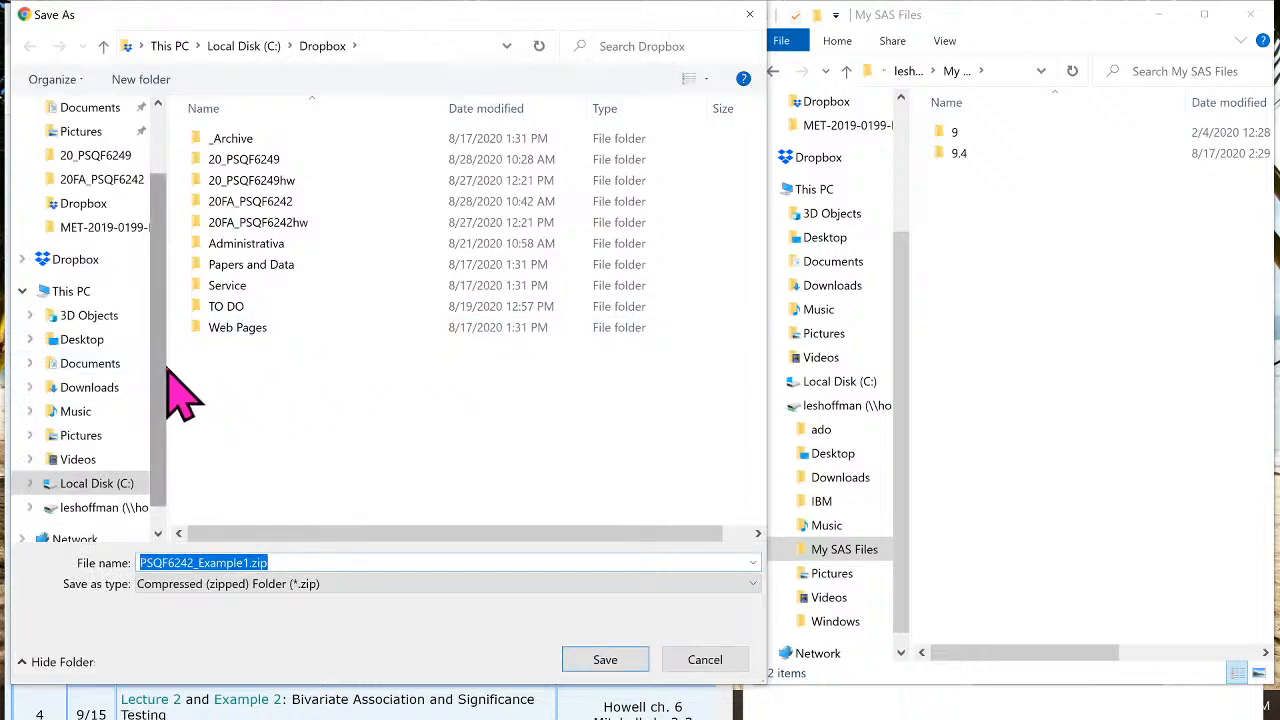
pyautogui.click(507, 45)
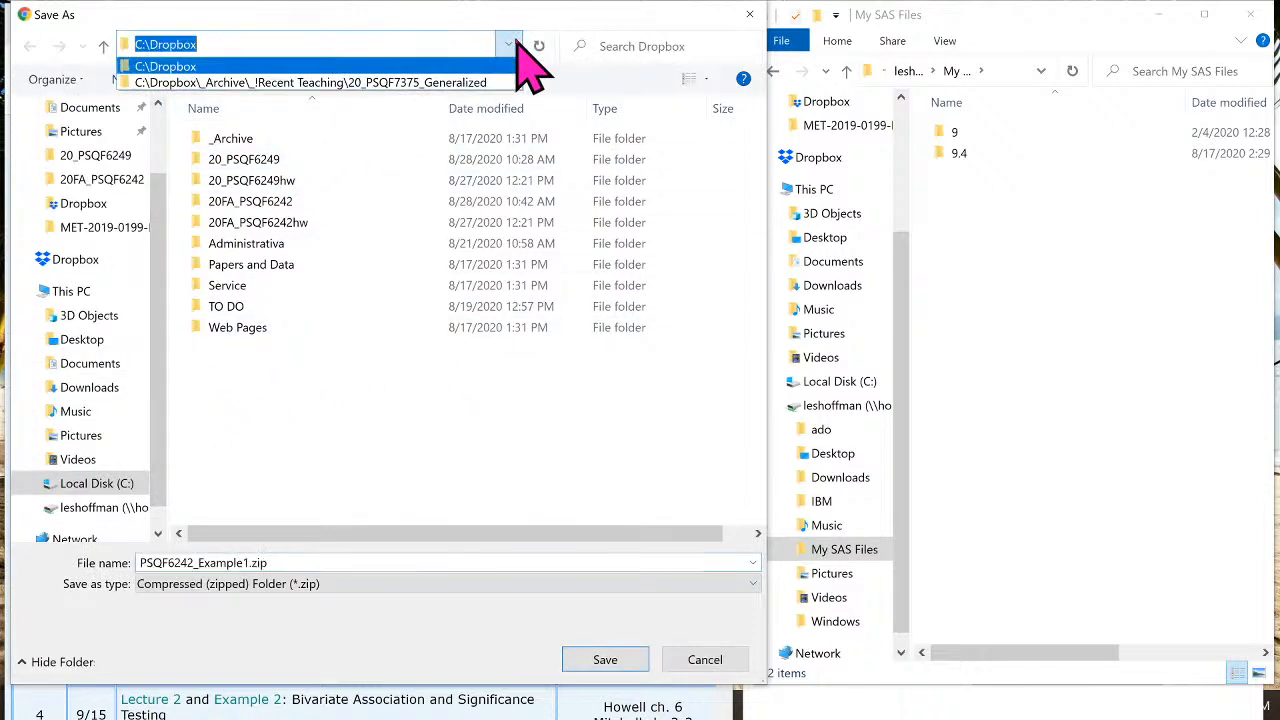
pyautogui.click(158, 302)
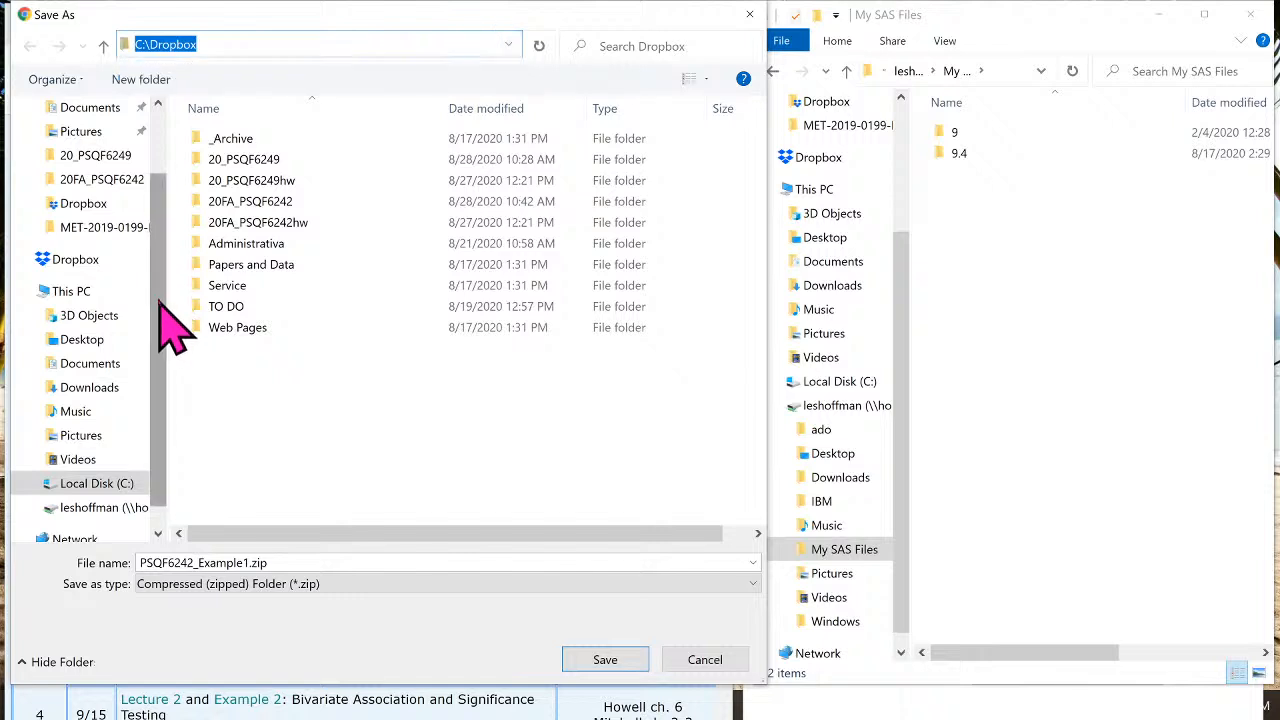
pyautogui.click(98, 508)
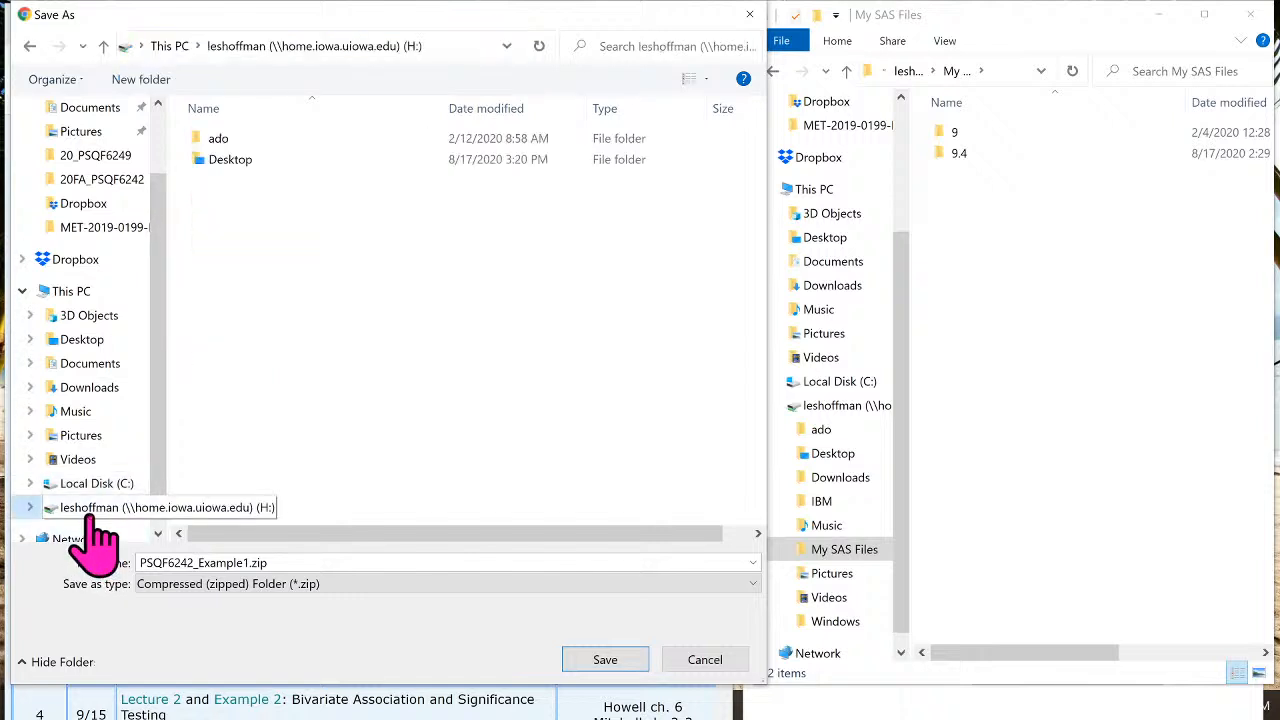
pyautogui.doubleClick(240, 243)
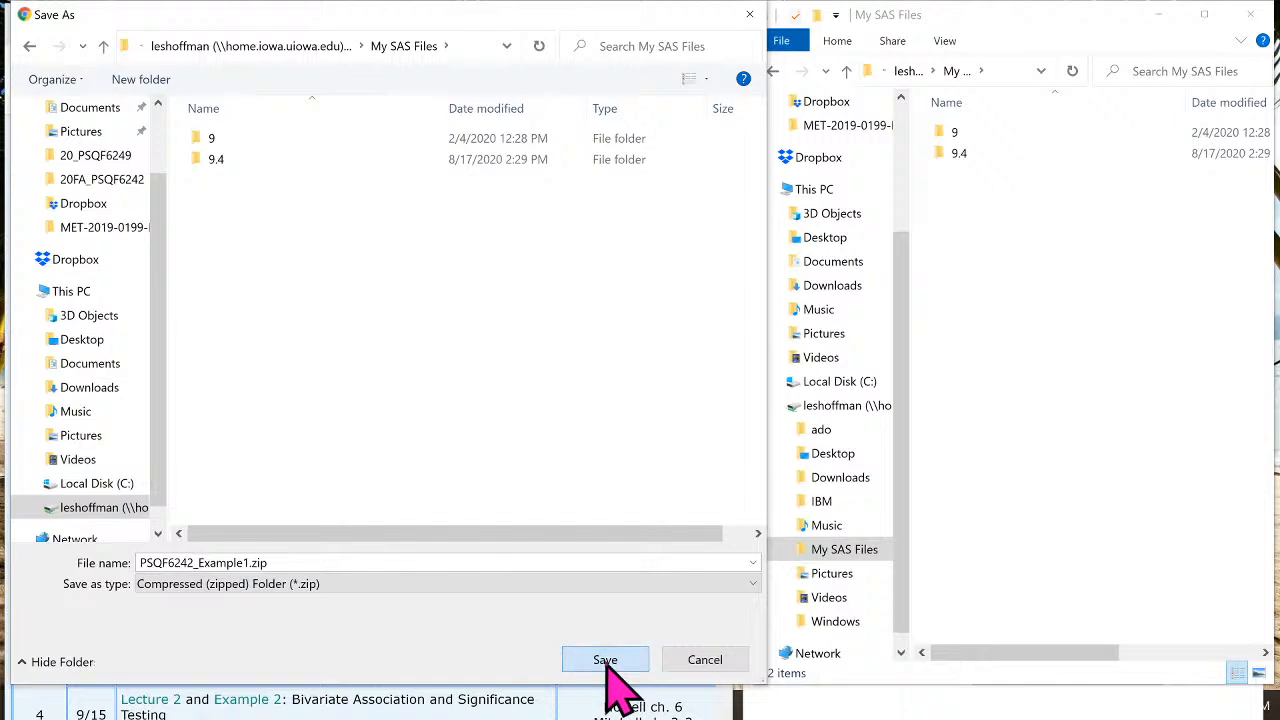
pyautogui.click(606, 660)
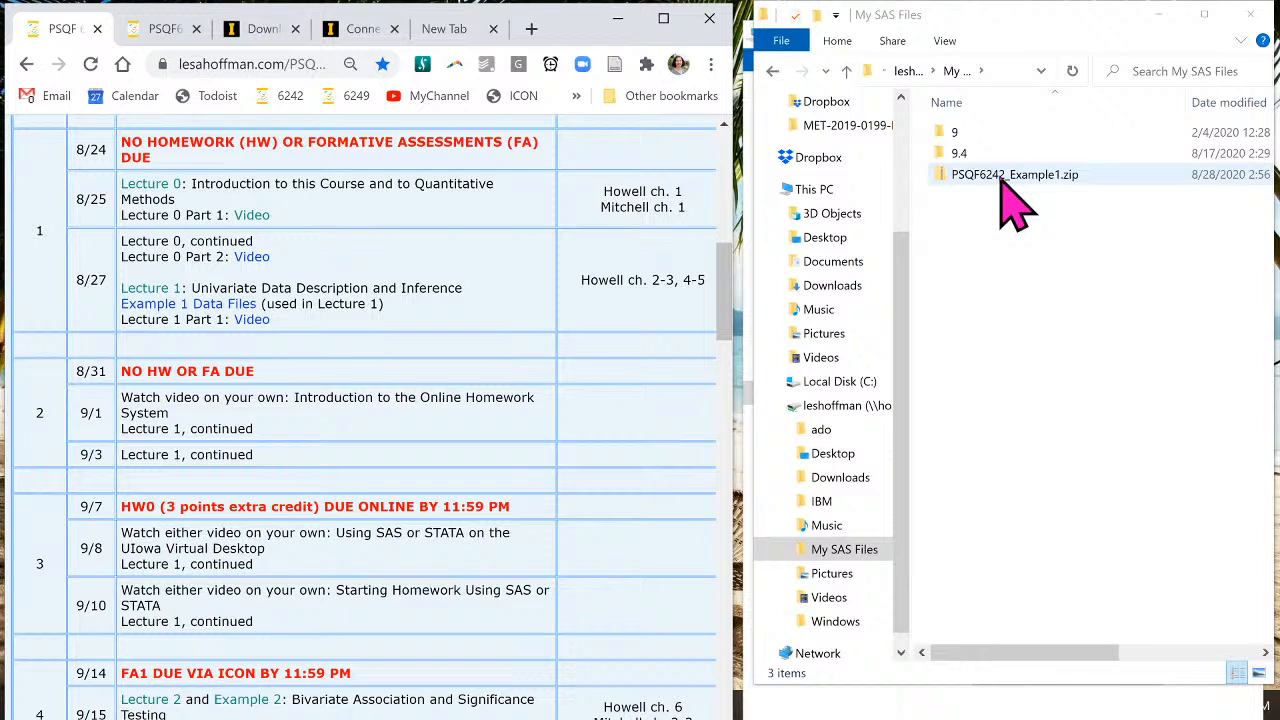
# - Extract PSQF6242_Example1.zip into H:\My SAS Files and open the new PSQF6242_Example1 folder
pyautogui.doubleClick(1001, 178)
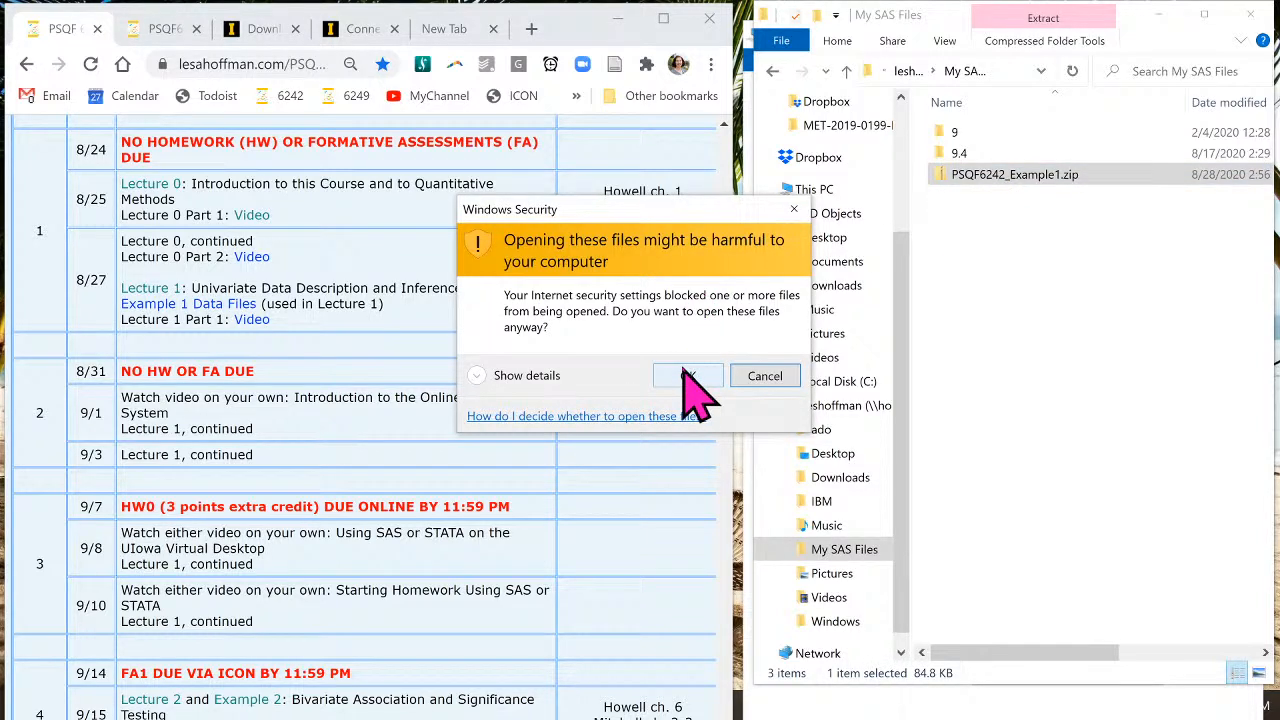
pyautogui.click(698, 390)
pyautogui.rightClick(992, 178)
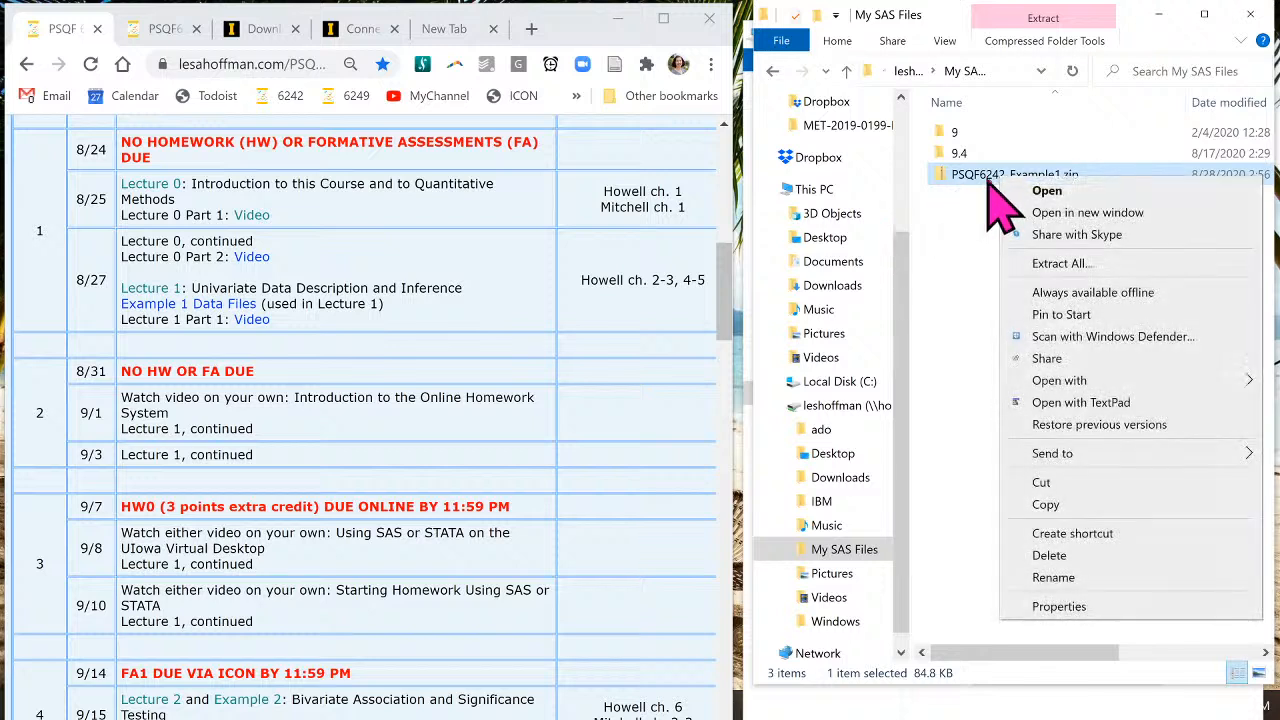
pyautogui.click(1098, 266)
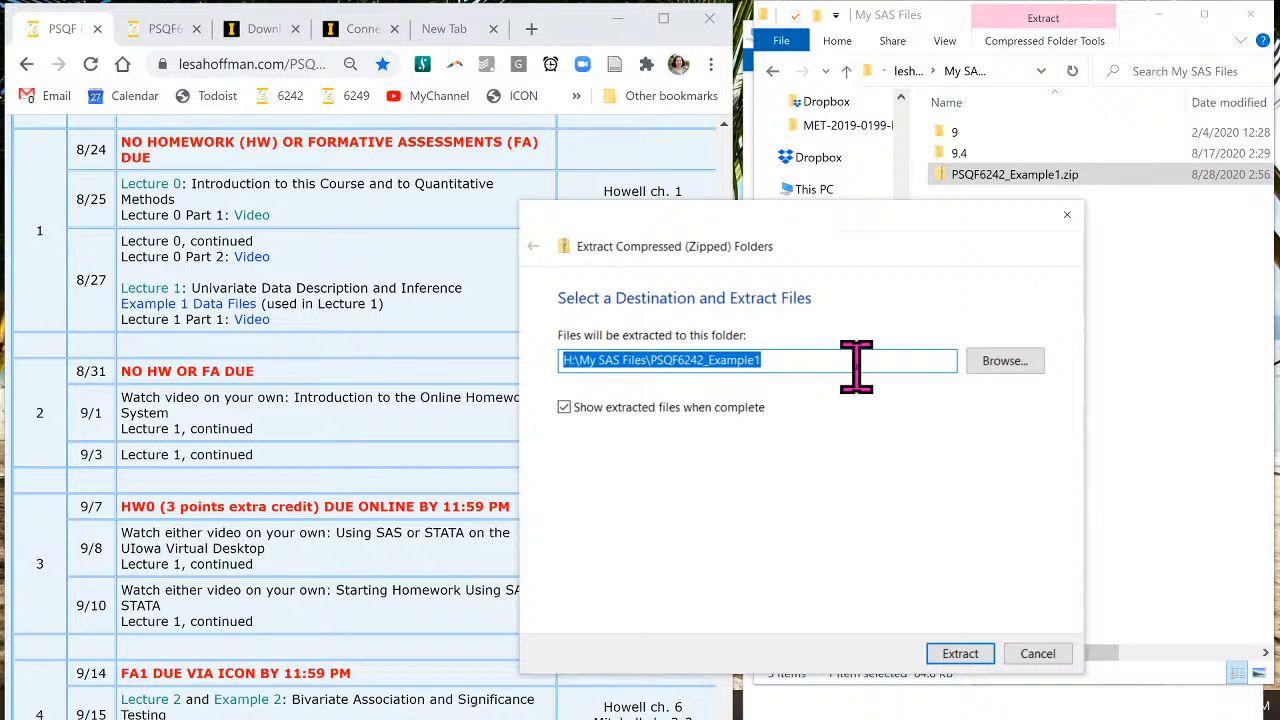
pyautogui.click(806, 358)
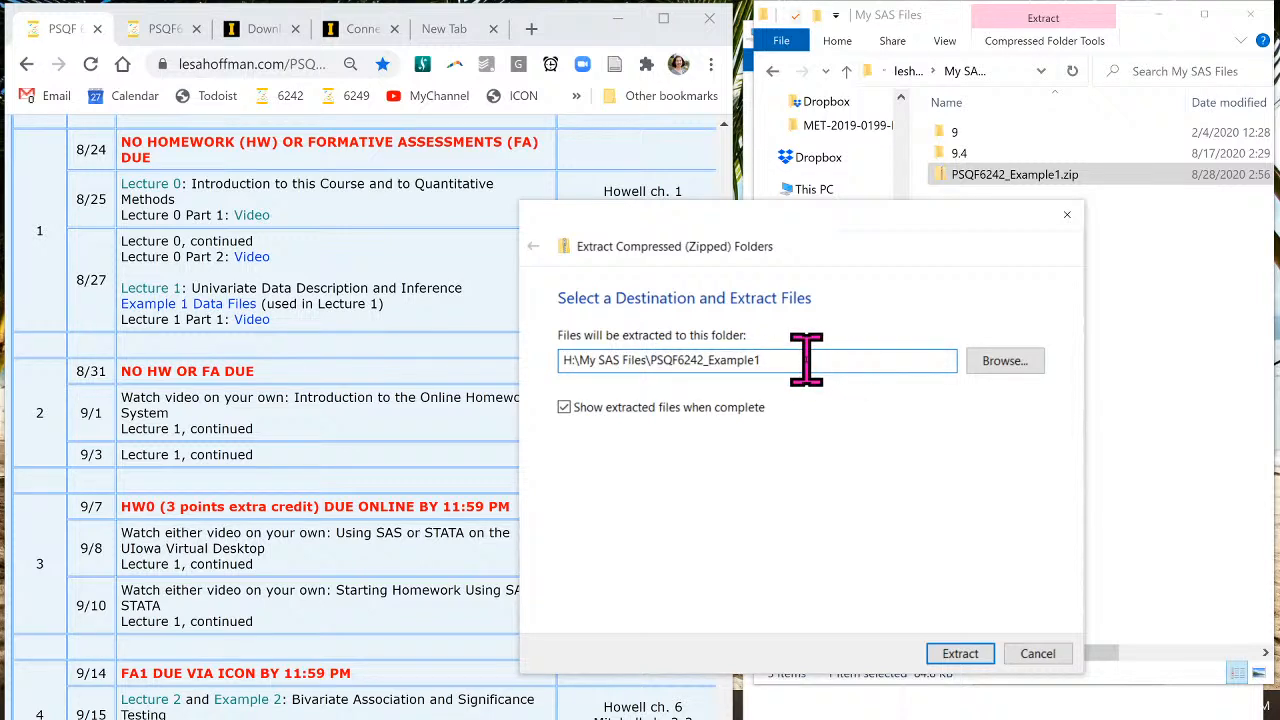
pyautogui.press('BackSpace')
pyautogui.press('BackSpace')
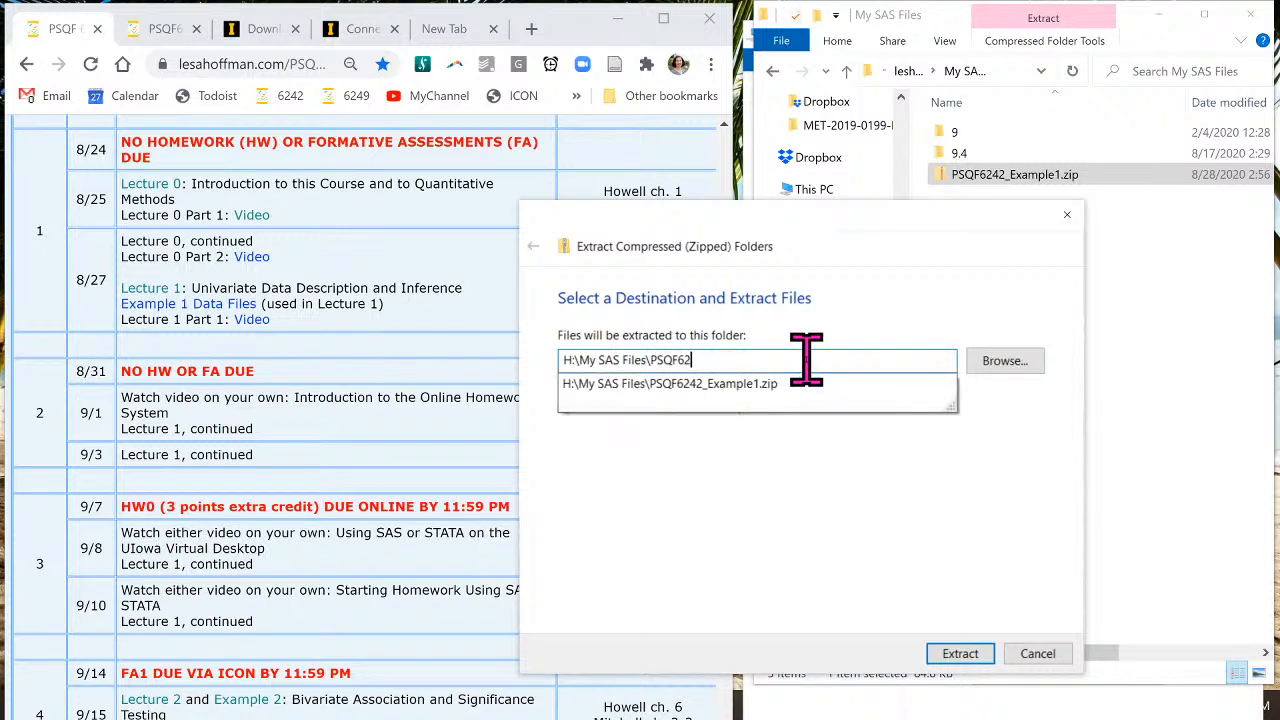
pyautogui.press('BackSpace')
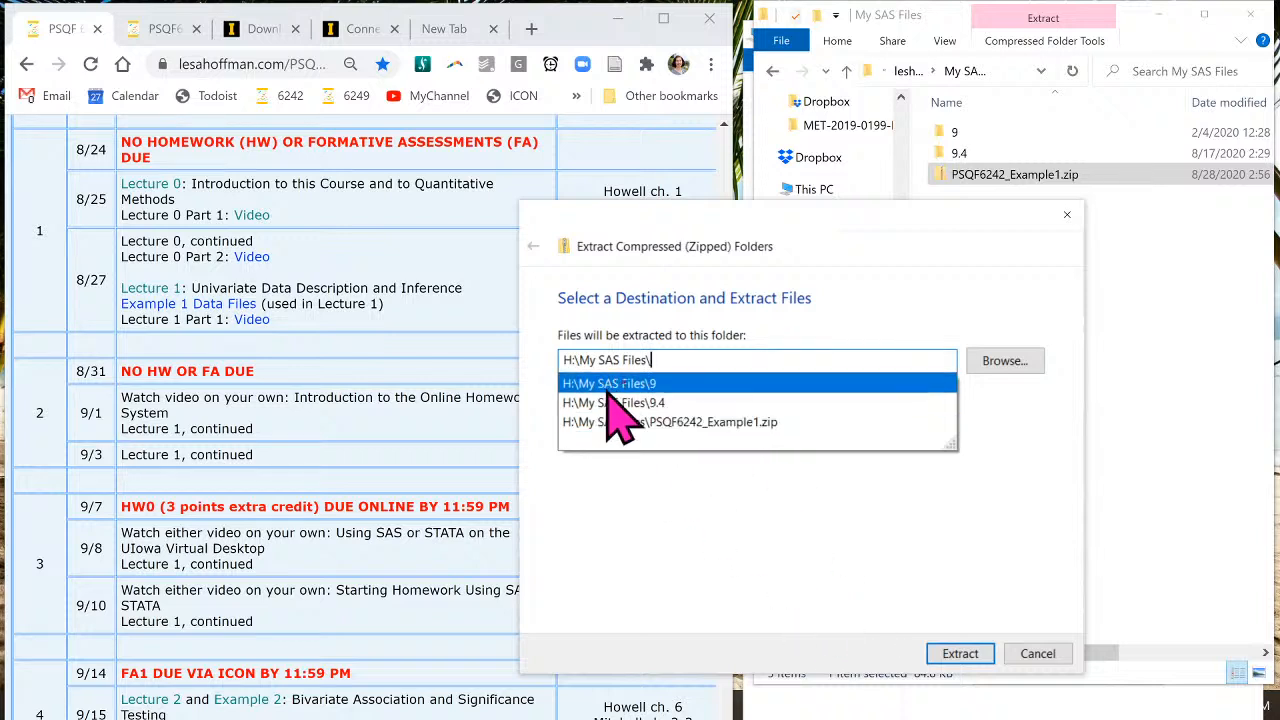
pyautogui.click(957, 656)
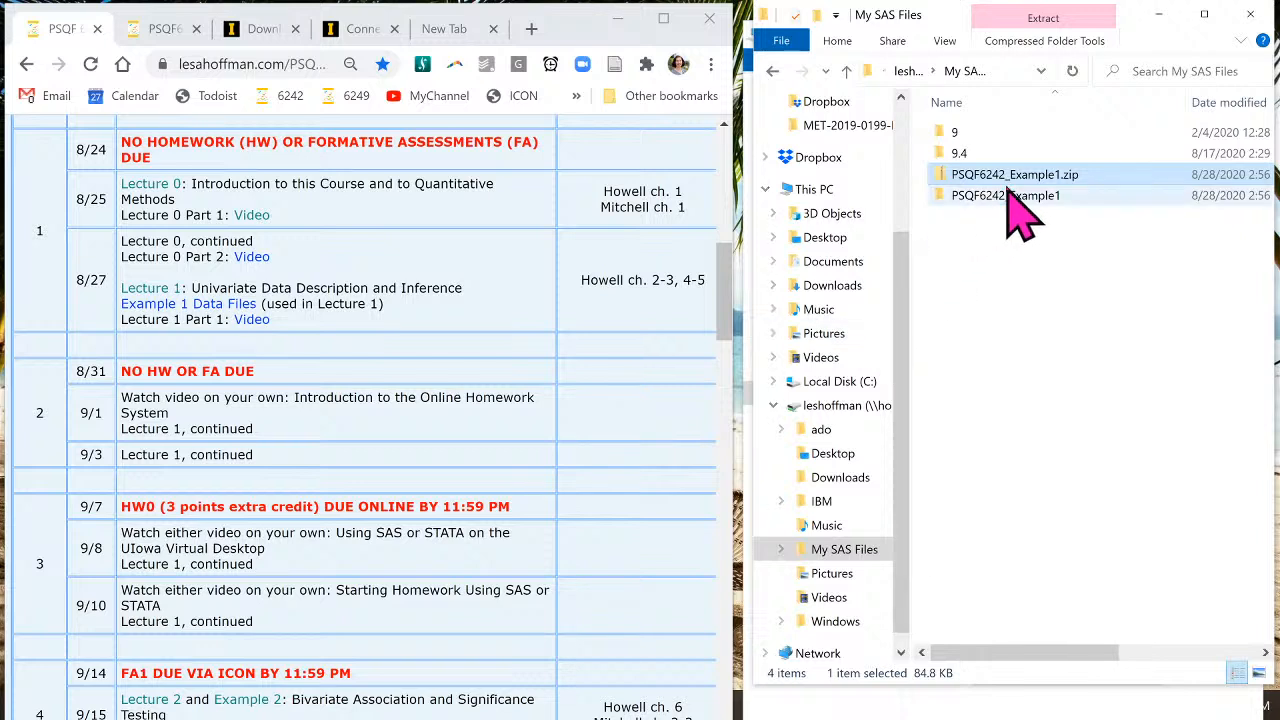
pyautogui.doubleClick(1006, 198)
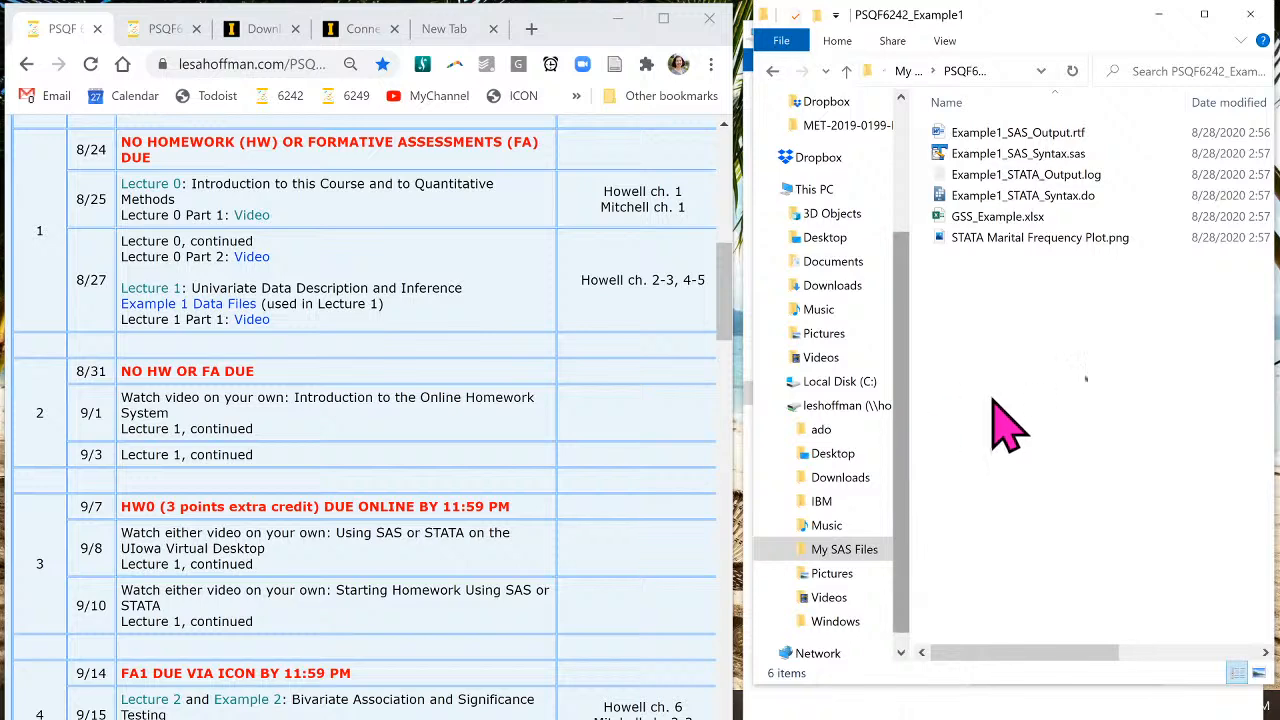
# - Switch to the Virtual Desktop instructions PDF and scroll down to Step 4
pyautogui.click(160, 30)
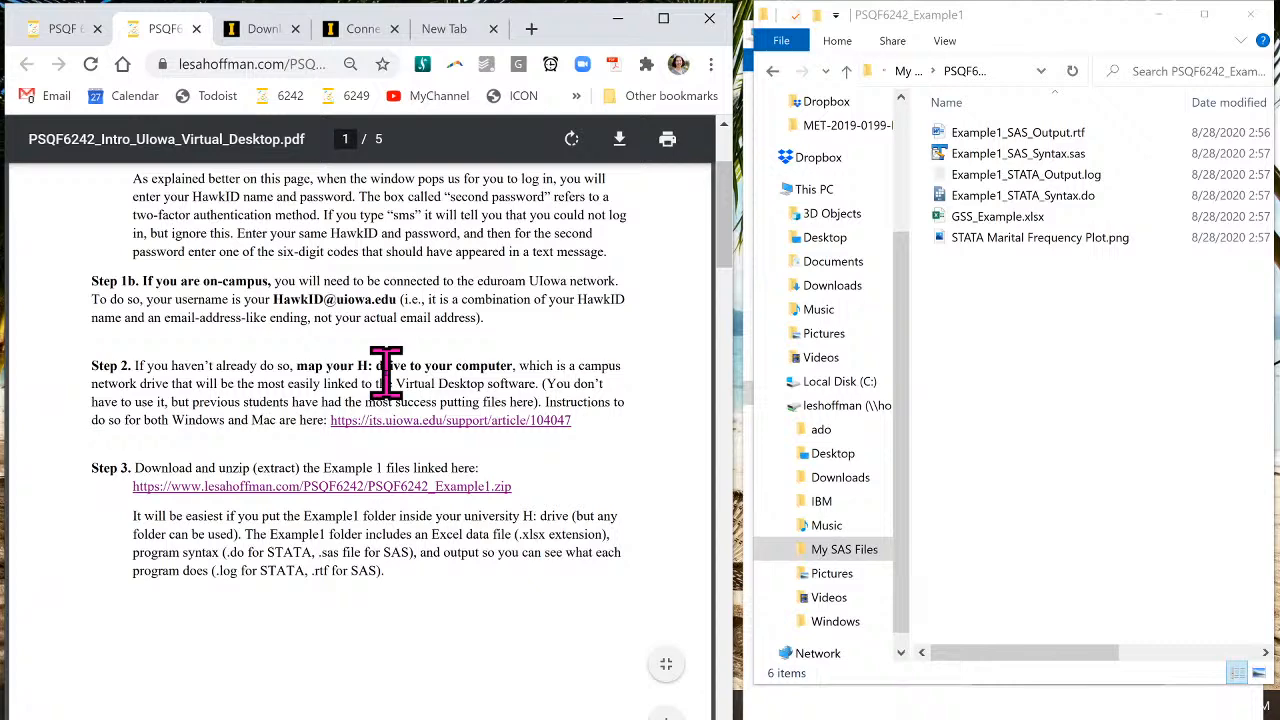
pyautogui.scroll(-5, 386, 370)
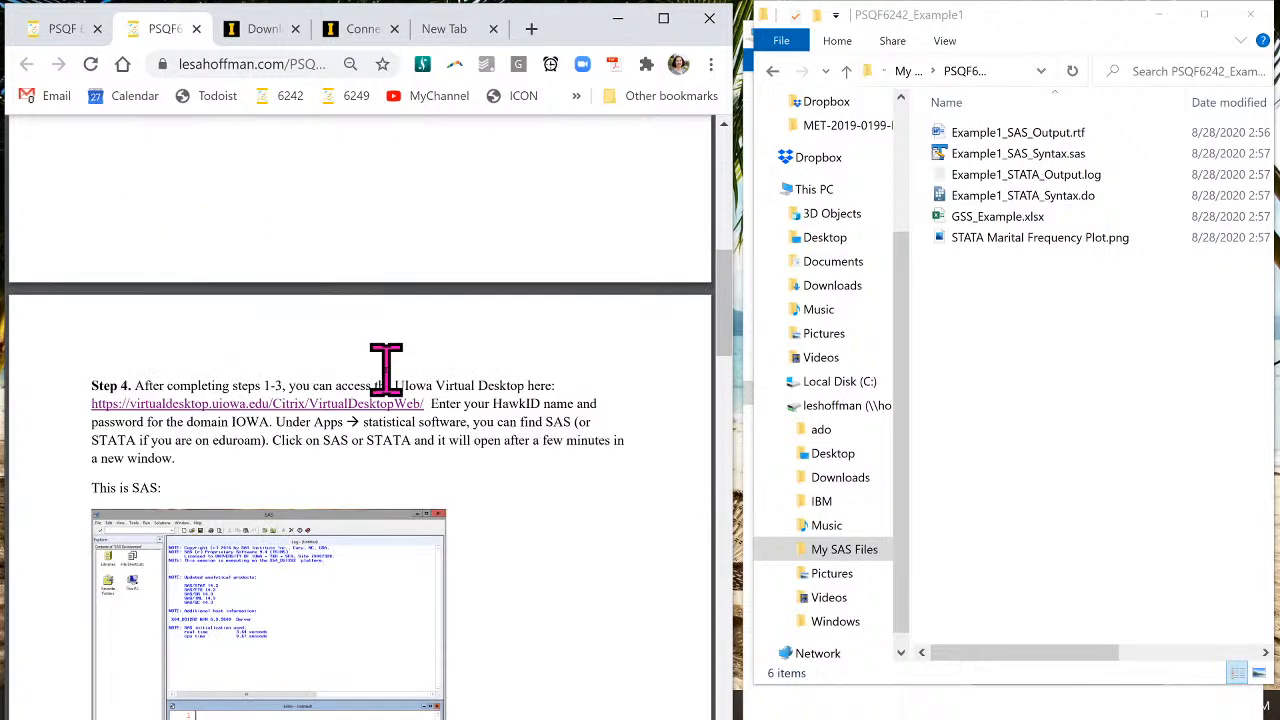
pyautogui.scroll(-1, 386, 370)
pyautogui.scroll(-1, 400, 310)
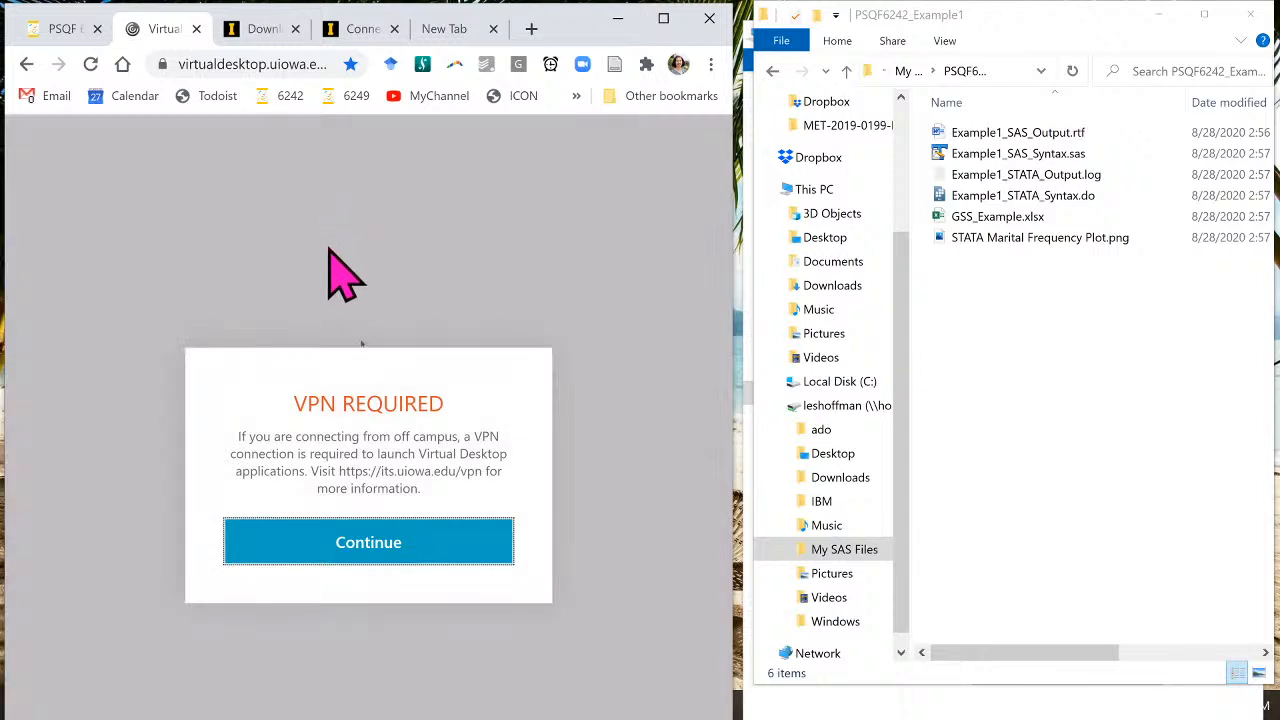
# - Dismiss the VPN notice, log on with the autofilled credentials, and maximize the browser window
pyautogui.click(408, 560)
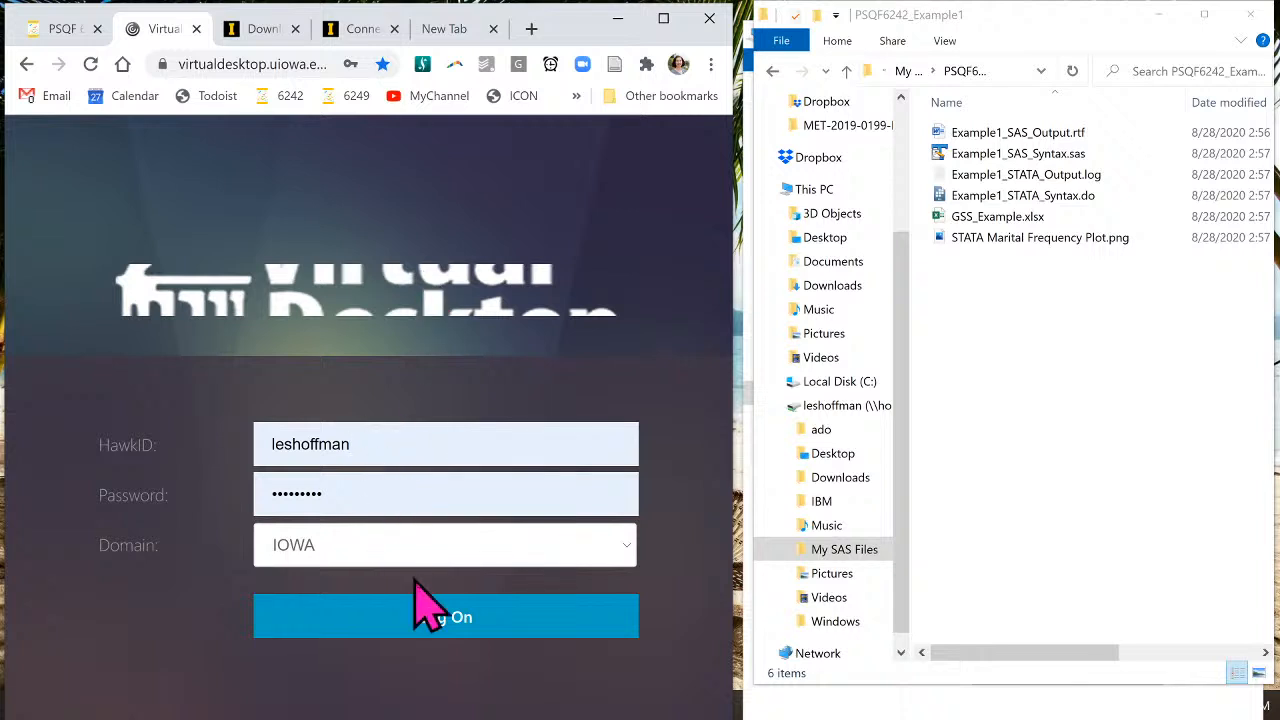
pyautogui.click(442, 620)
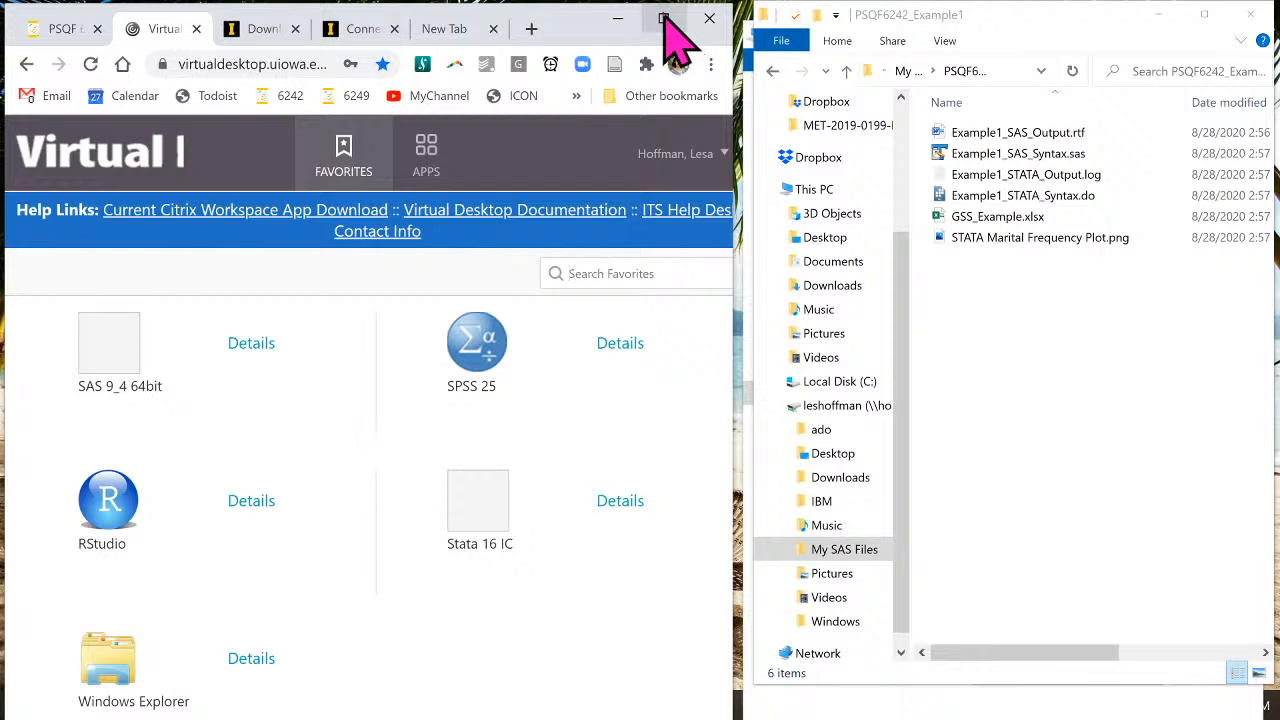
pyautogui.click(663, 18)
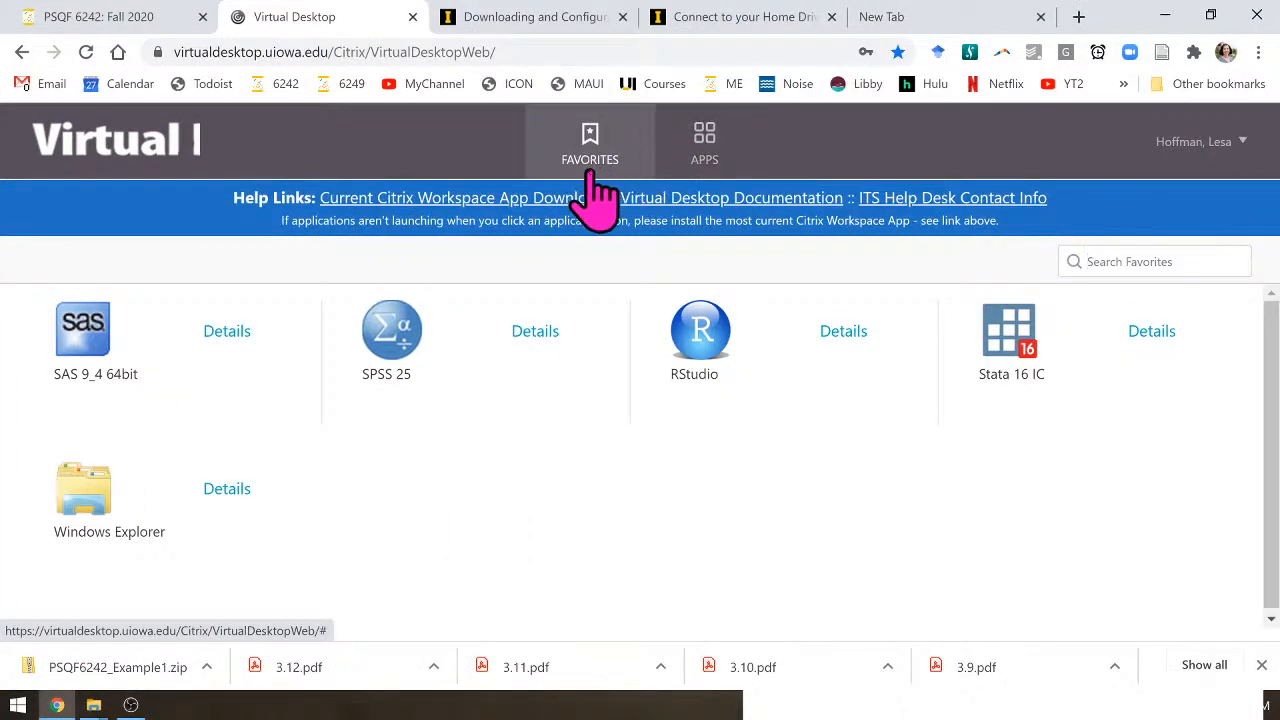
# - Show the All Apps grid, zoom the page out twice, and scroll down to Stata 16 IC
pyautogui.click(718, 152)
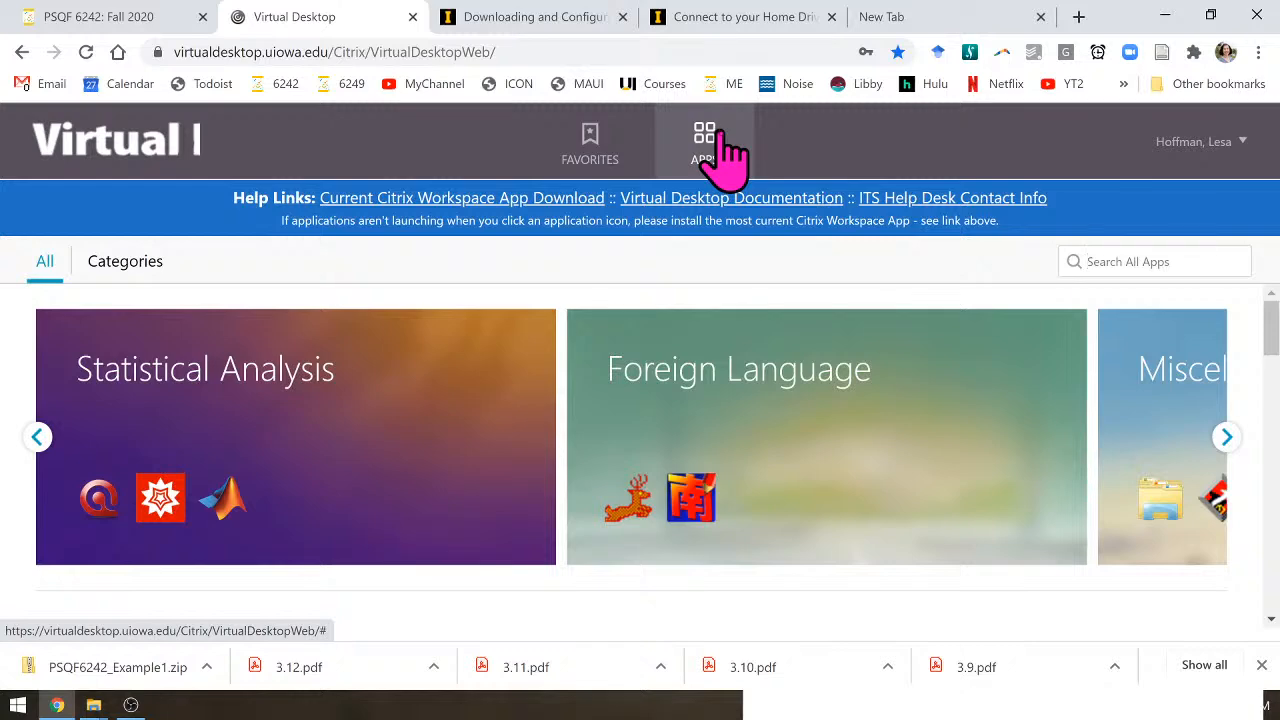
pyautogui.hotkey('ctrl', '-')
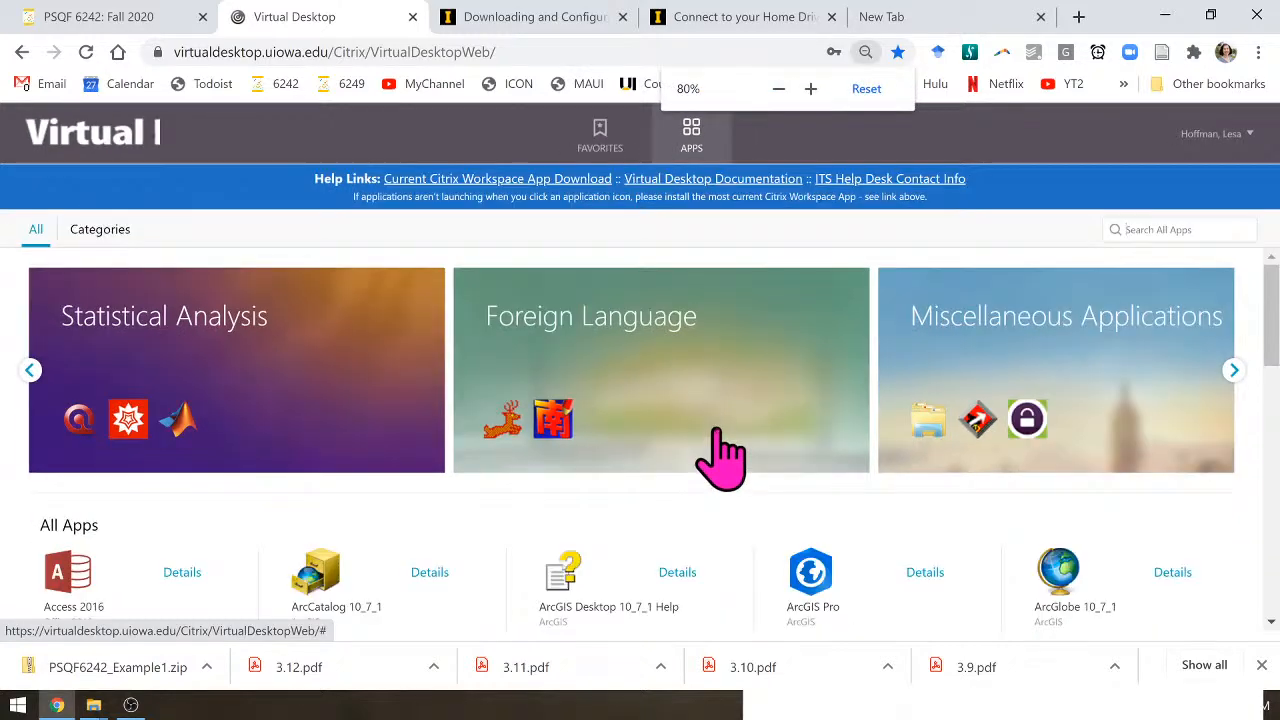
pyautogui.hotkey('ctrl', '-')
pyautogui.scroll(-3, 722, 450)
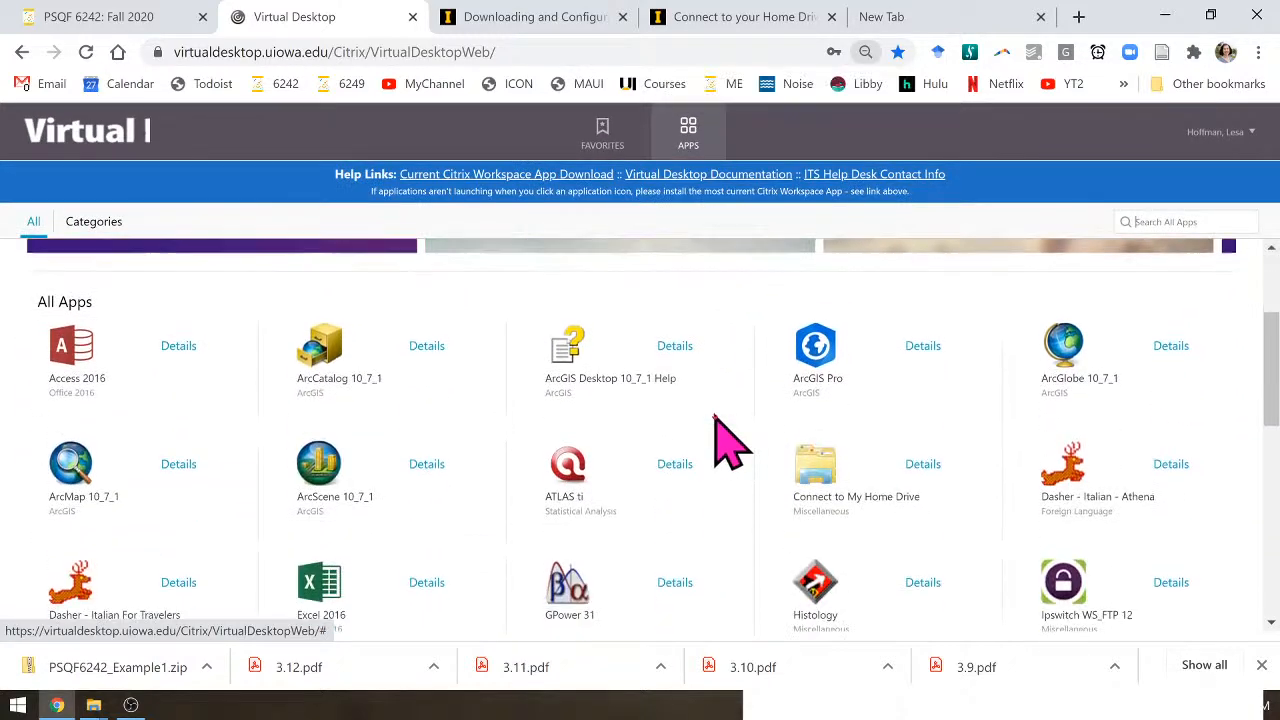
pyautogui.scroll(-3, 722, 442)
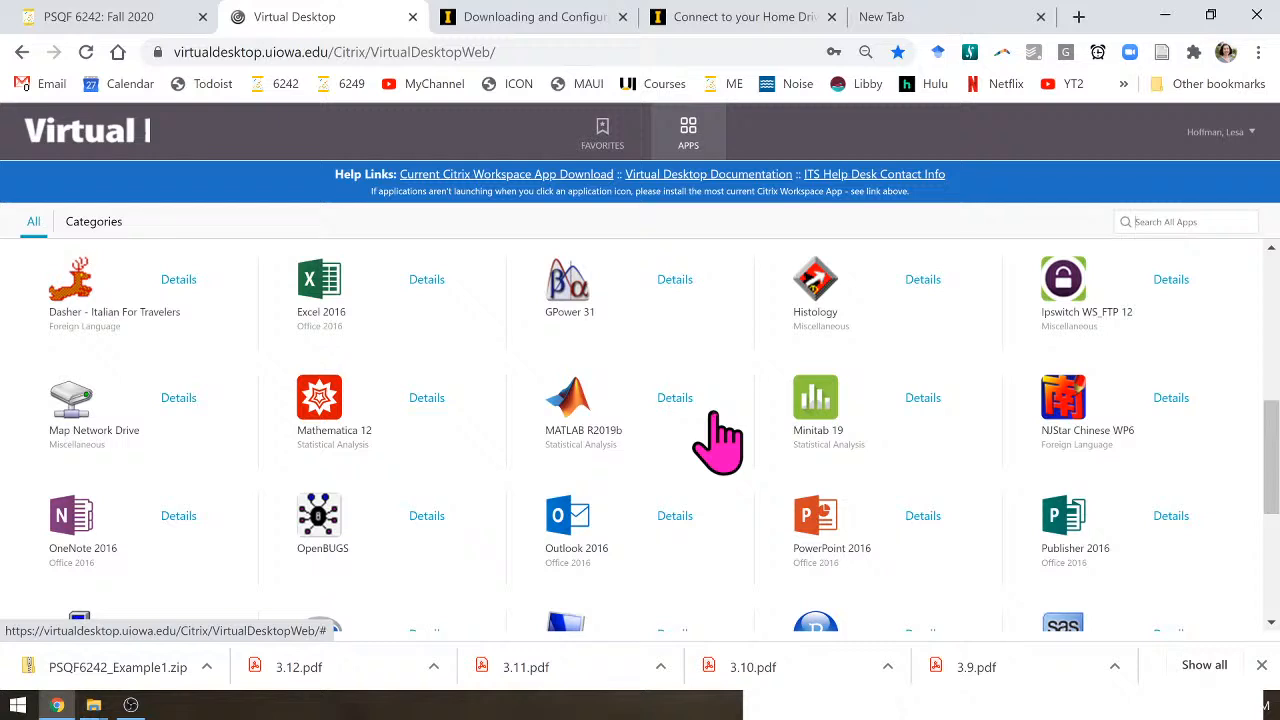
pyautogui.scroll(-2, 718, 440)
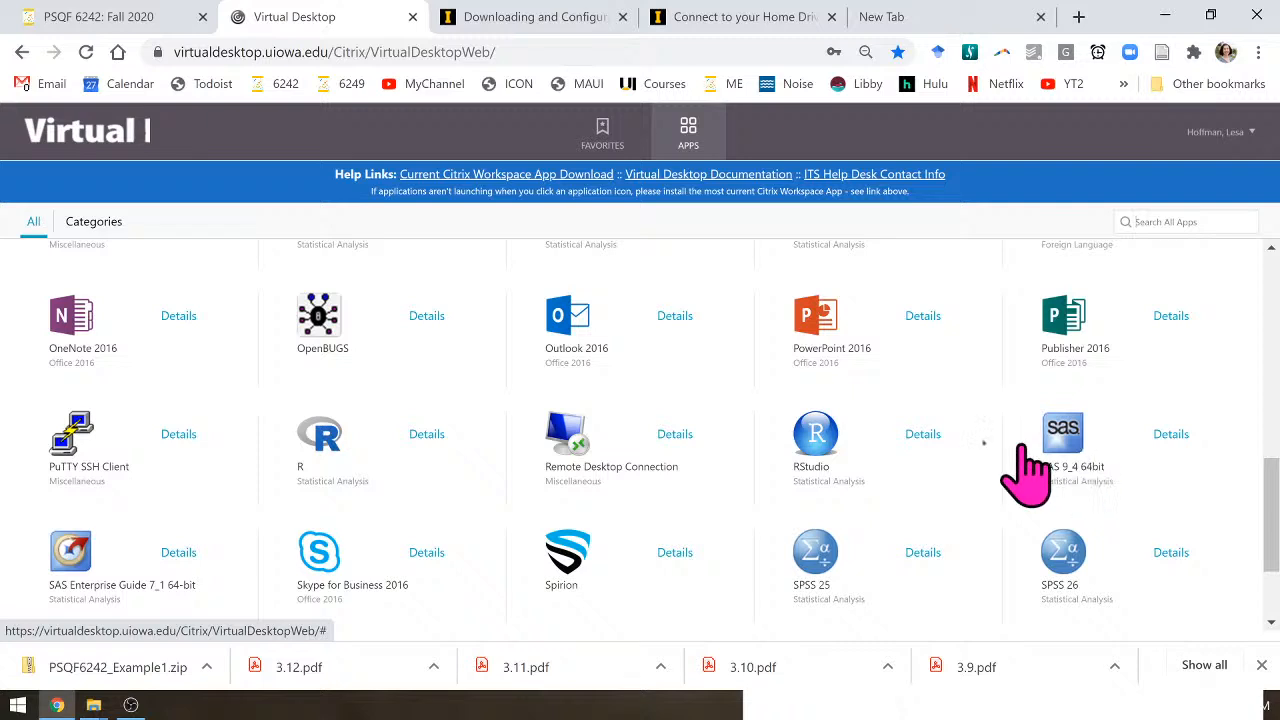
pyautogui.scroll(-1, 622, 493)
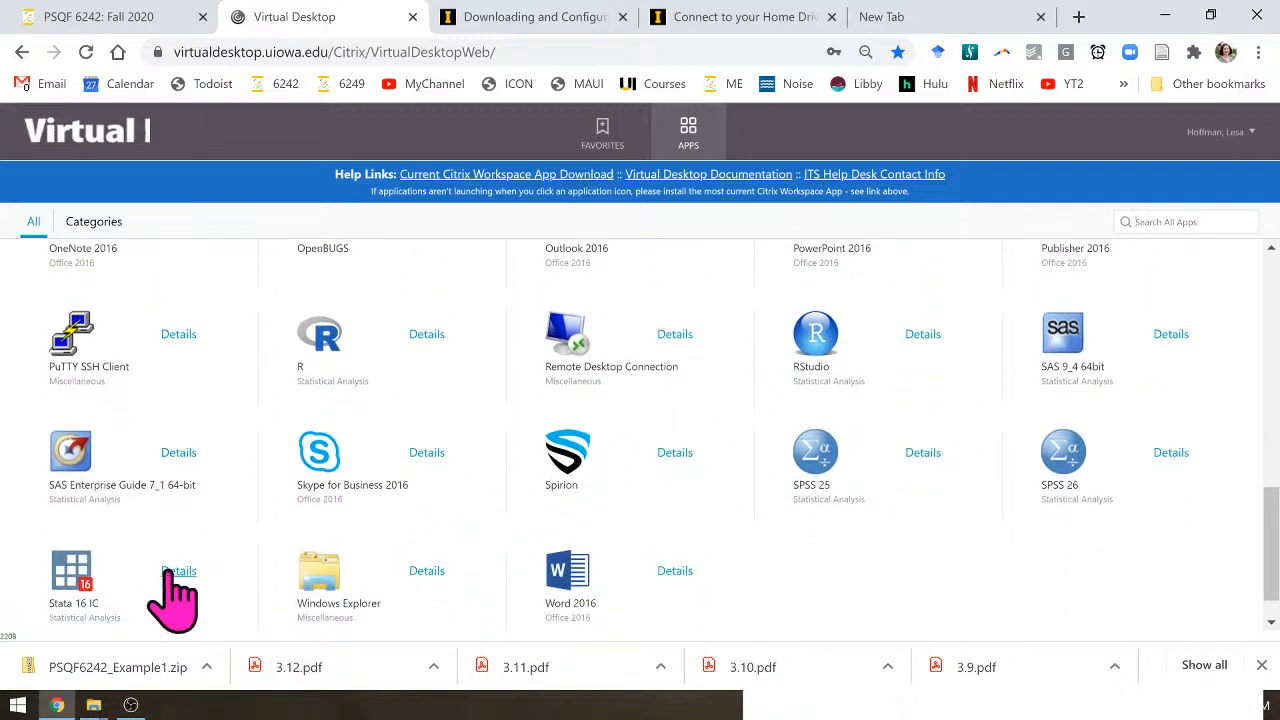